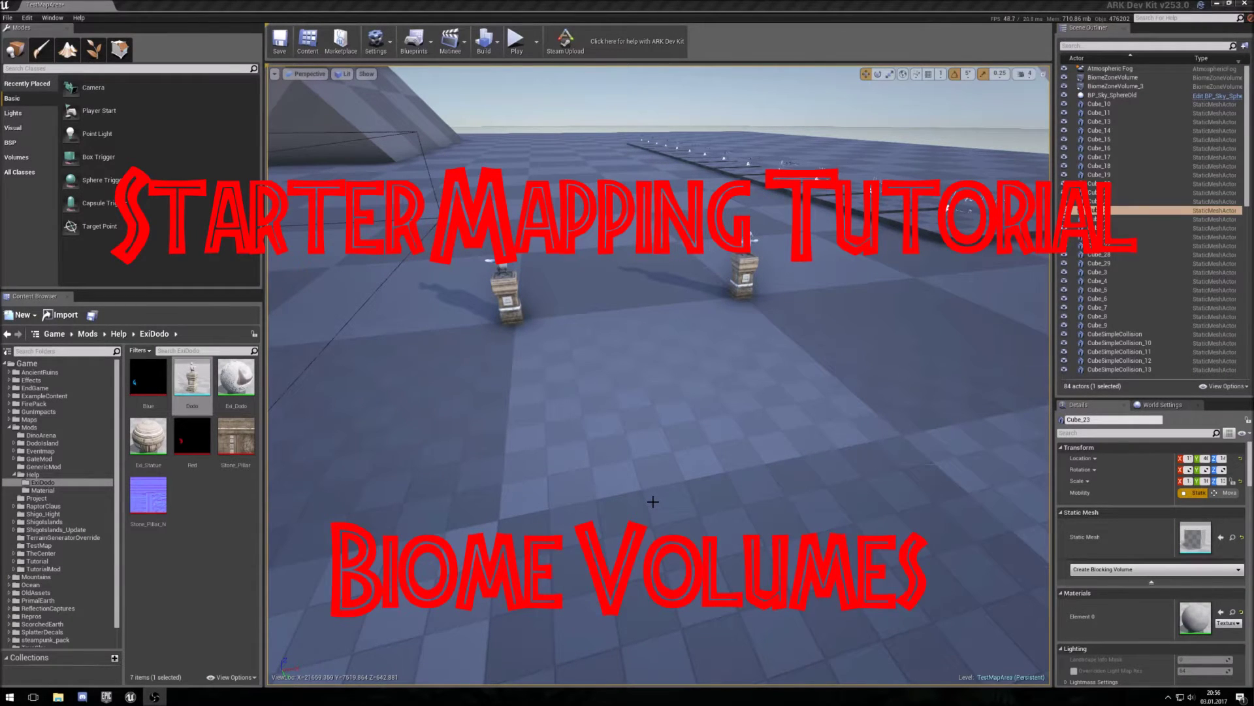
Step: Fly the viewport camera over the checkered floor so both dodo statue pillars are visible
right_click_drag(653, 502, 473, 358)
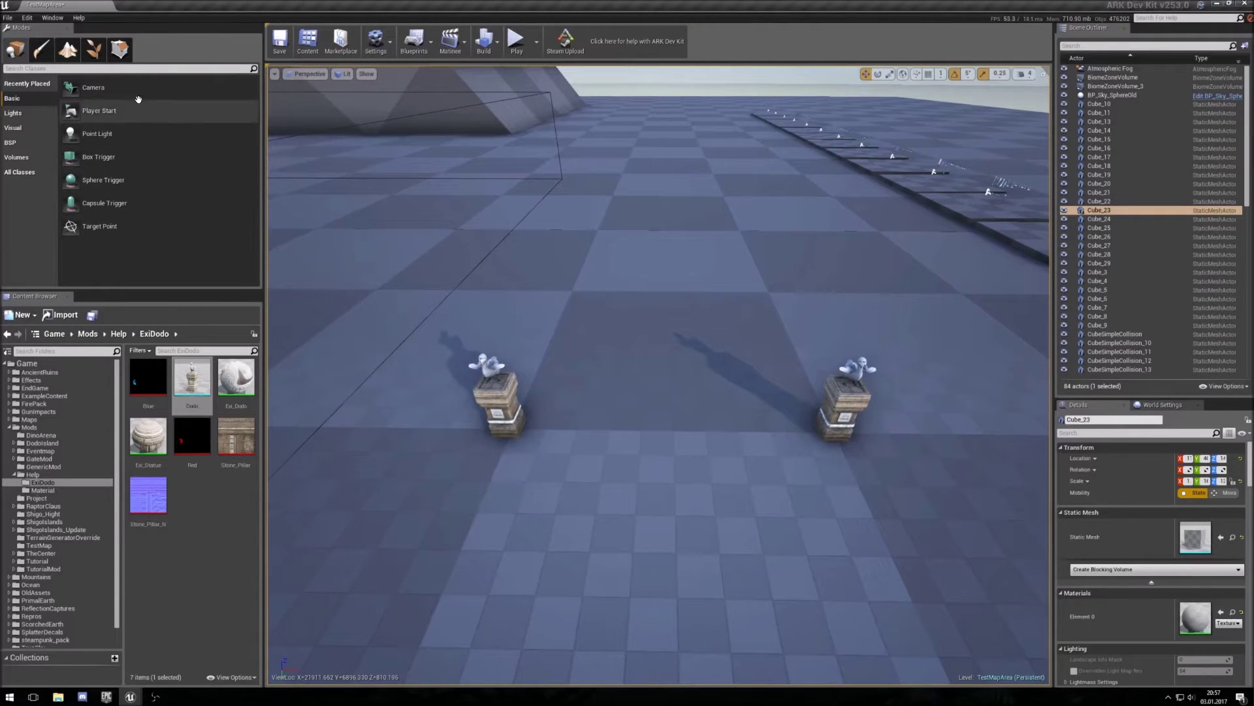
Step: Search the placeable classes for 'biome' and drop a Biome Zone Volume between the two pillars
left_click(50, 69)
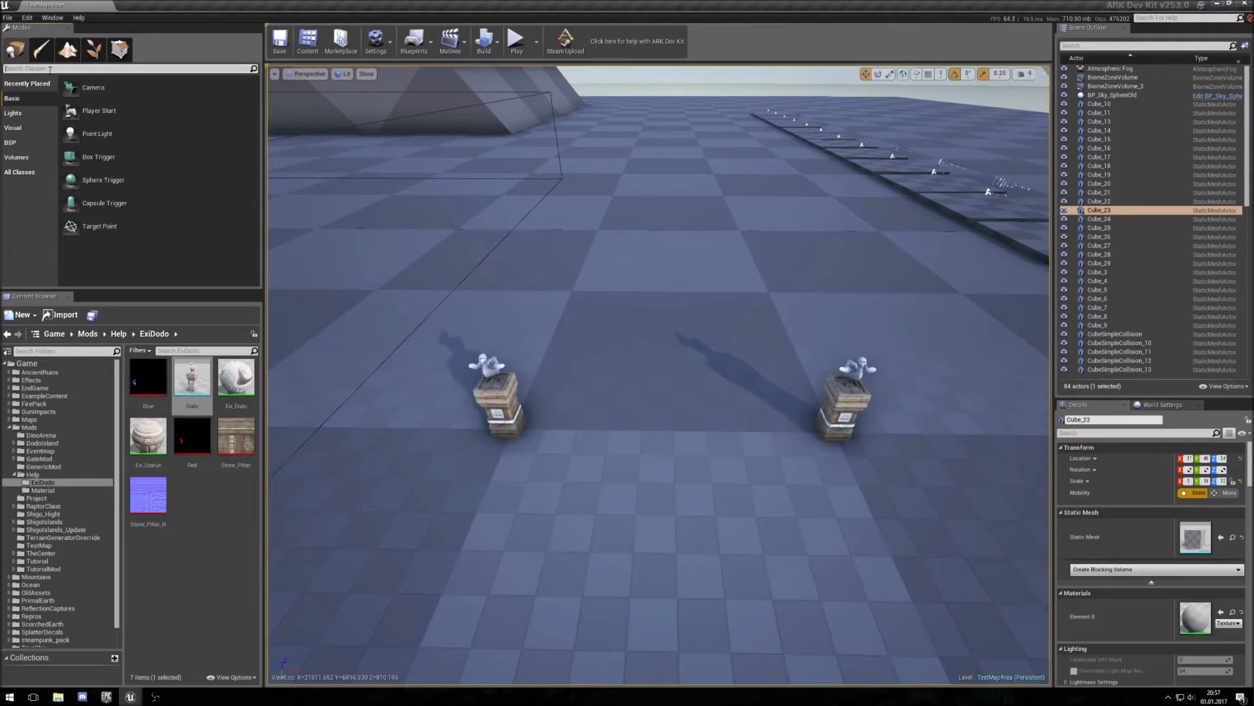
type("biome")
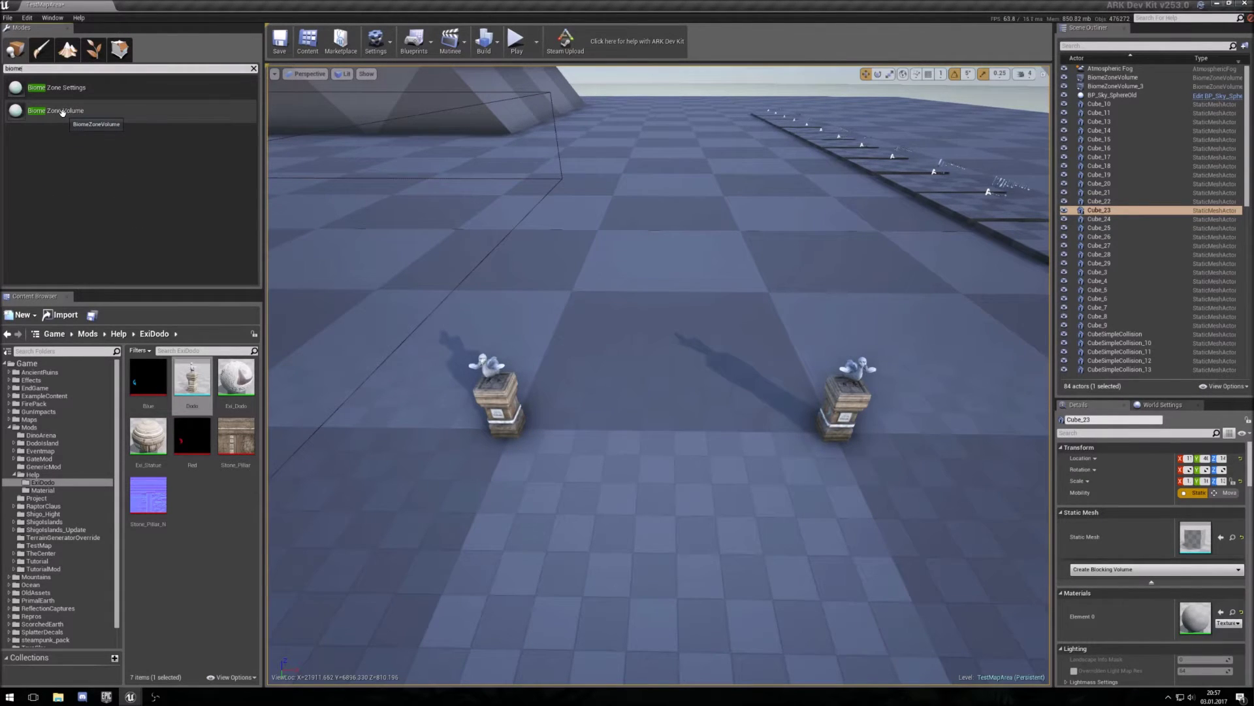
left_click_drag(62, 111, 663, 403)
Step: Scale the Biome Zone Volume up toward the statues and raise it off the floor
key("e")
key("w")
key("r")
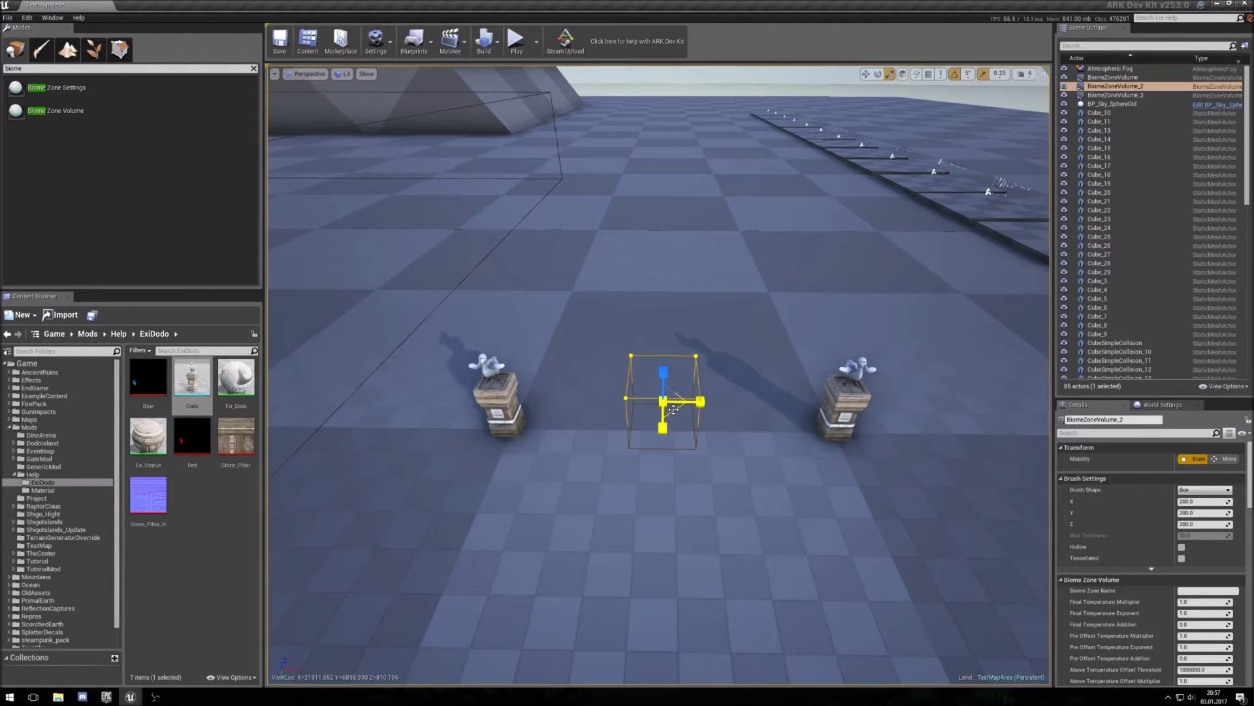
left_click_drag(673, 409, 739, 382)
key("w")
left_click_drag(663, 420, 660, 380)
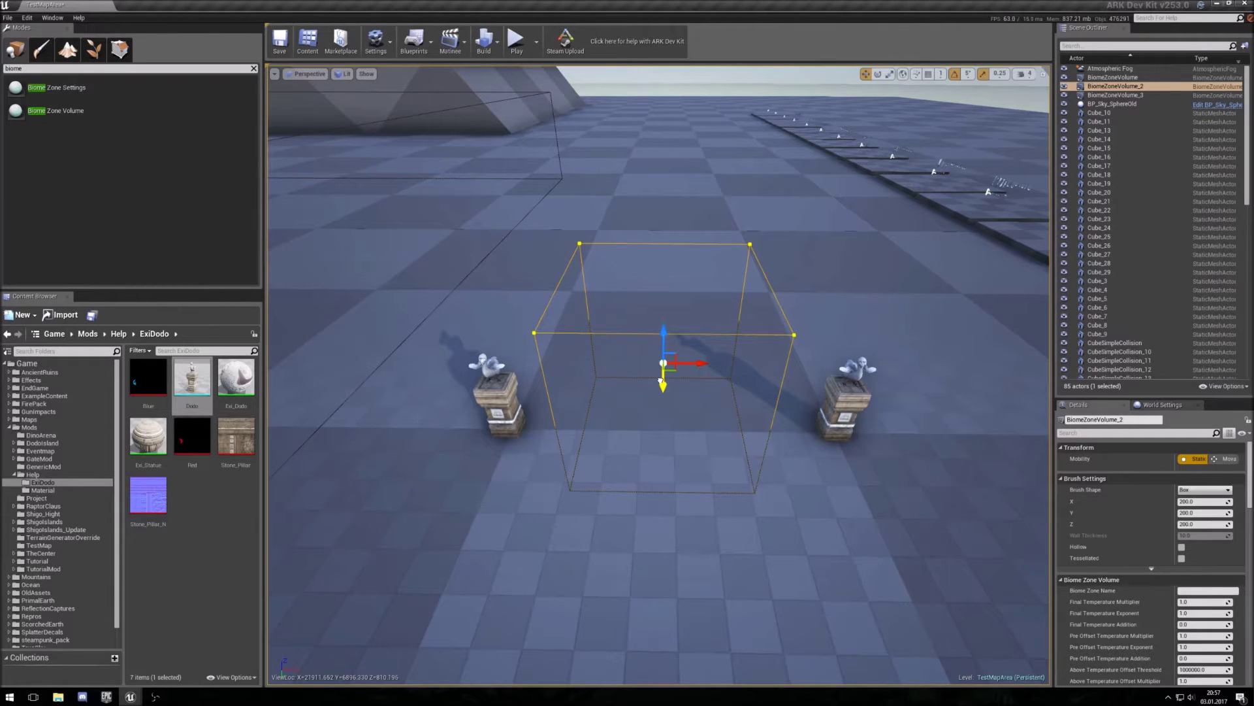
Step: Stretch the volume along X across both pillars, nudge it into place, and reselect it
key("e")
key("r")
left_click_drag(701, 363, 764, 363)
key("w")
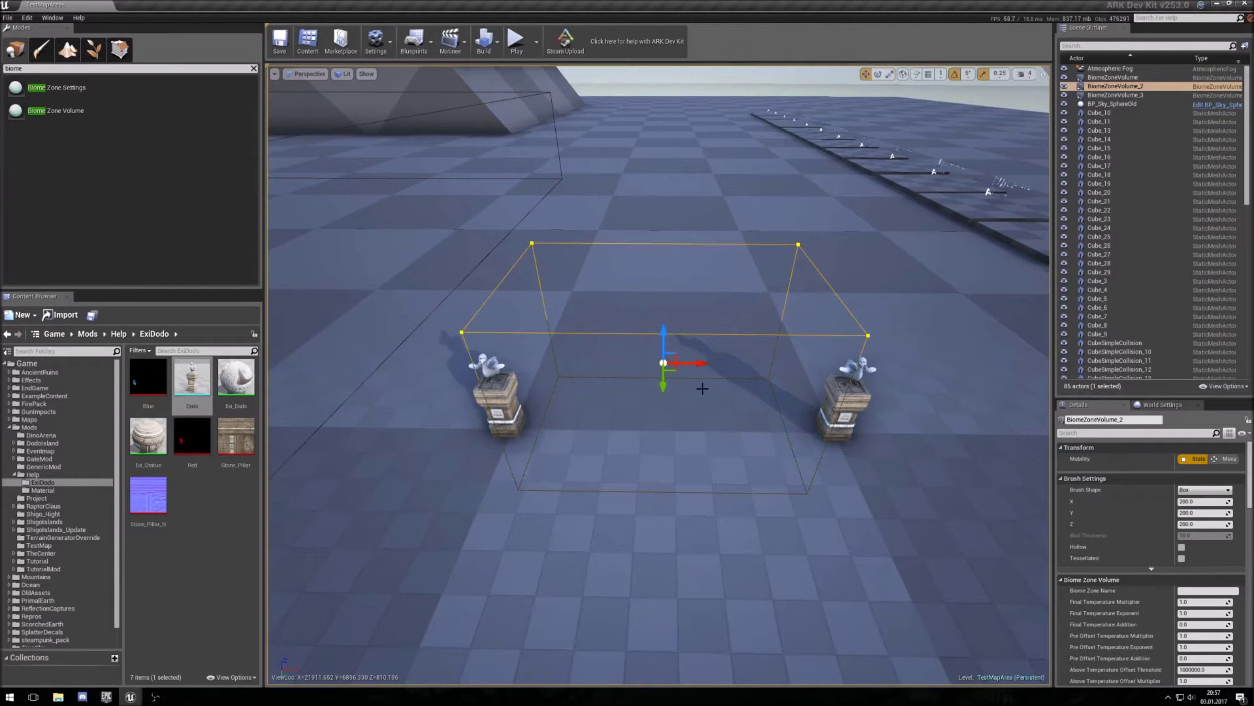
left_click_drag(699, 363, 701, 363)
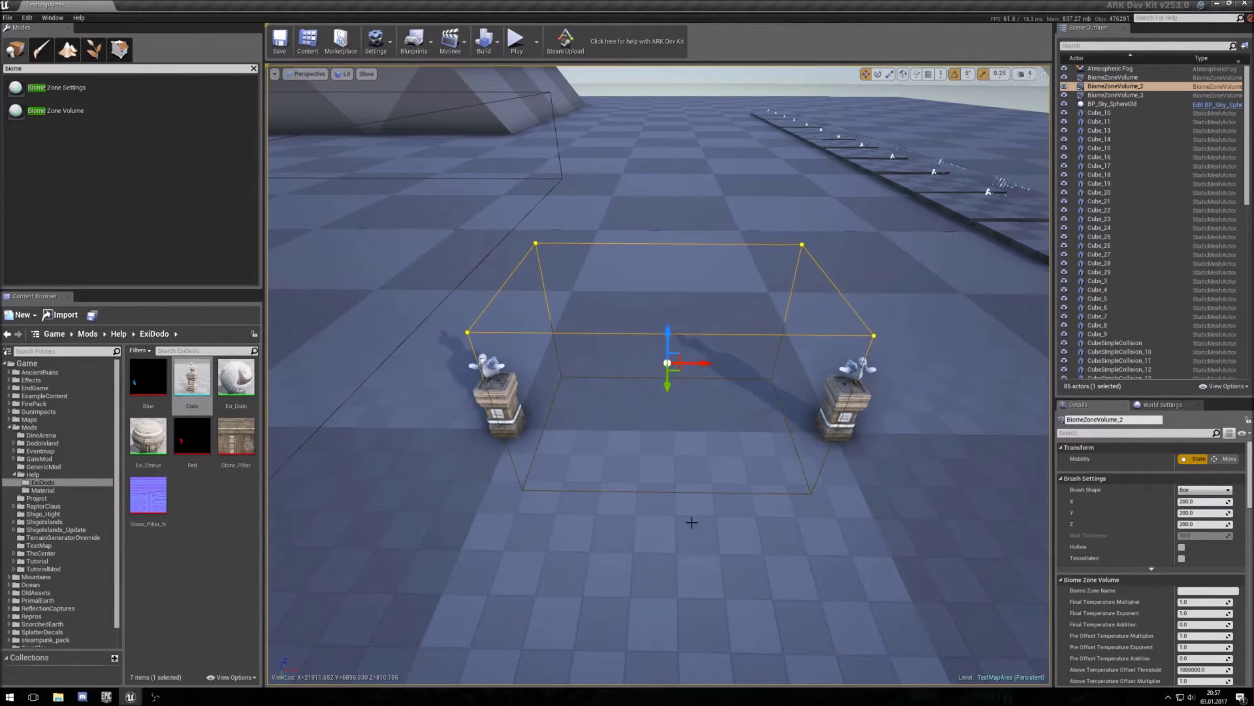
left_click(681, 557)
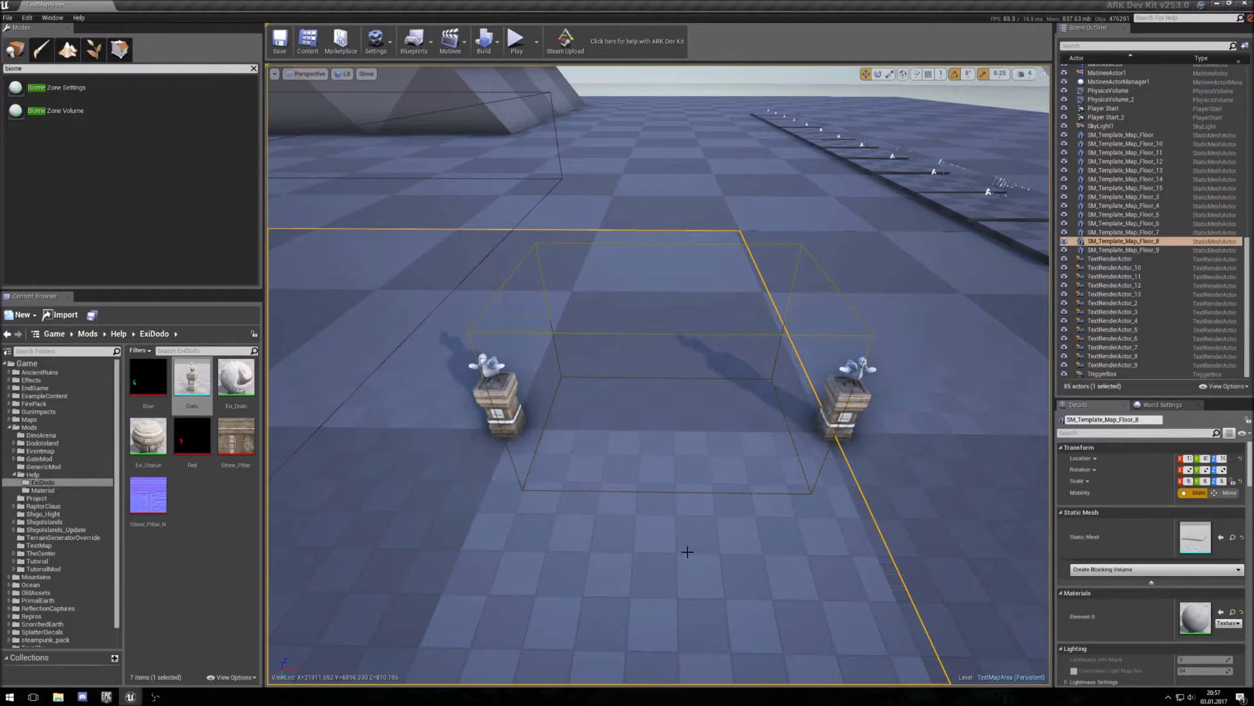
left_click(750, 334)
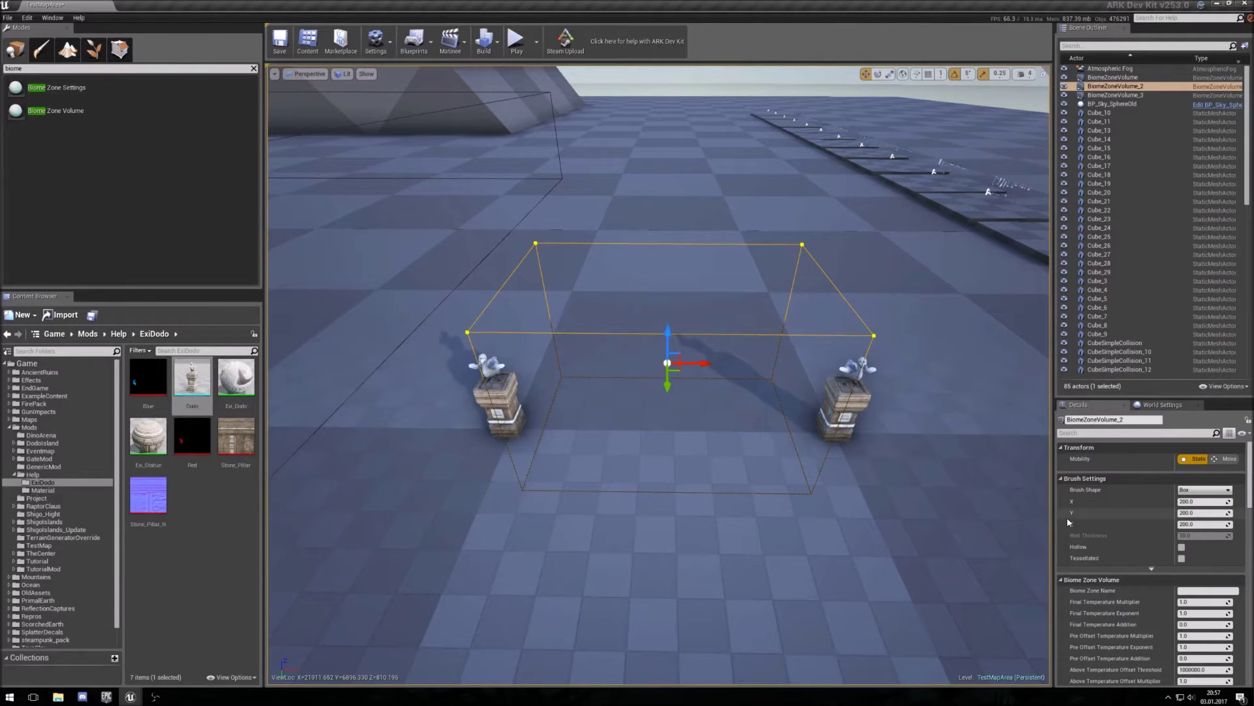
scroll(1131, 508, "down", 5)
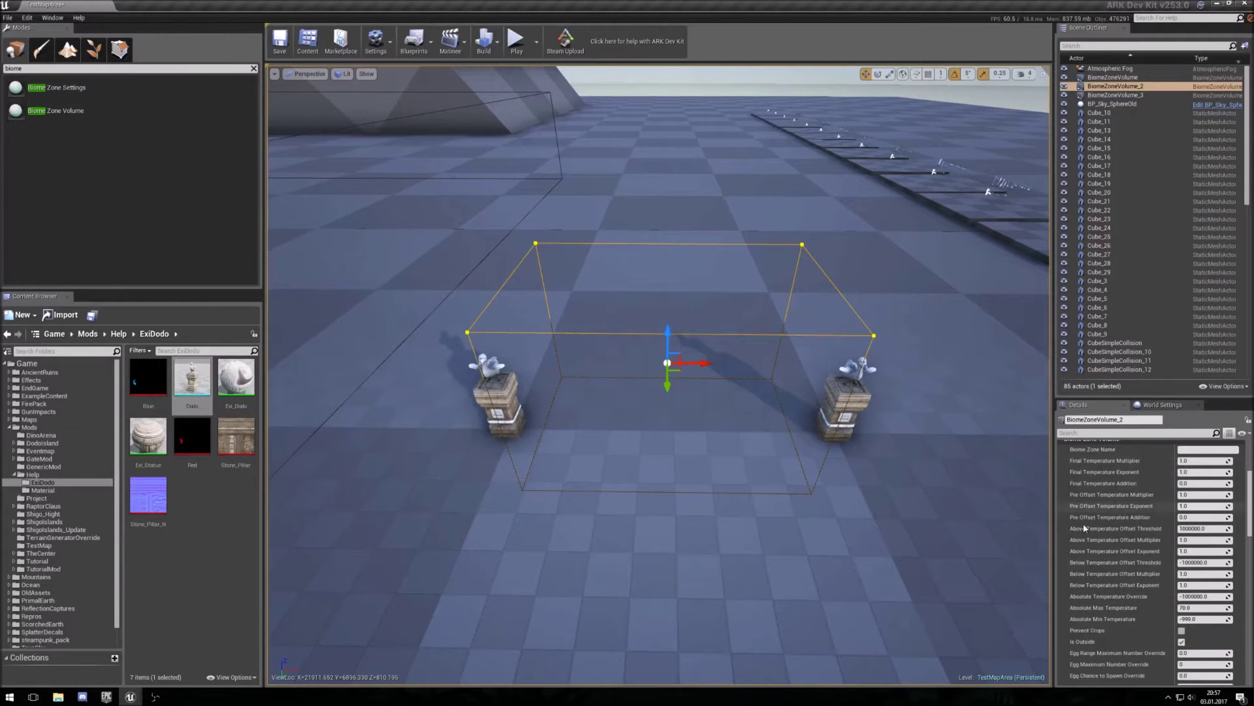
scroll(1134, 515, "down", 6)
scroll(1133, 550, "up", 3)
scroll(1142, 541, "up", 4)
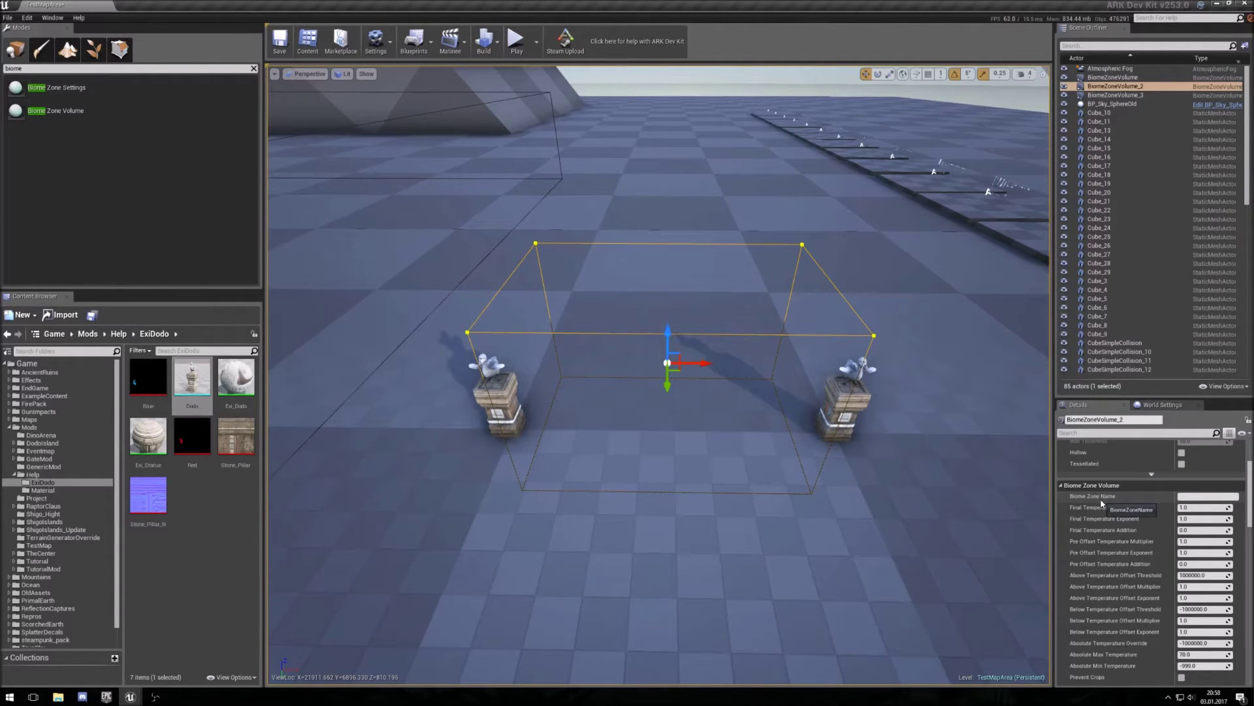
Step: Enter 'Test Name' as the Biome Zone Name in the Details panel
left_click(1191, 496)
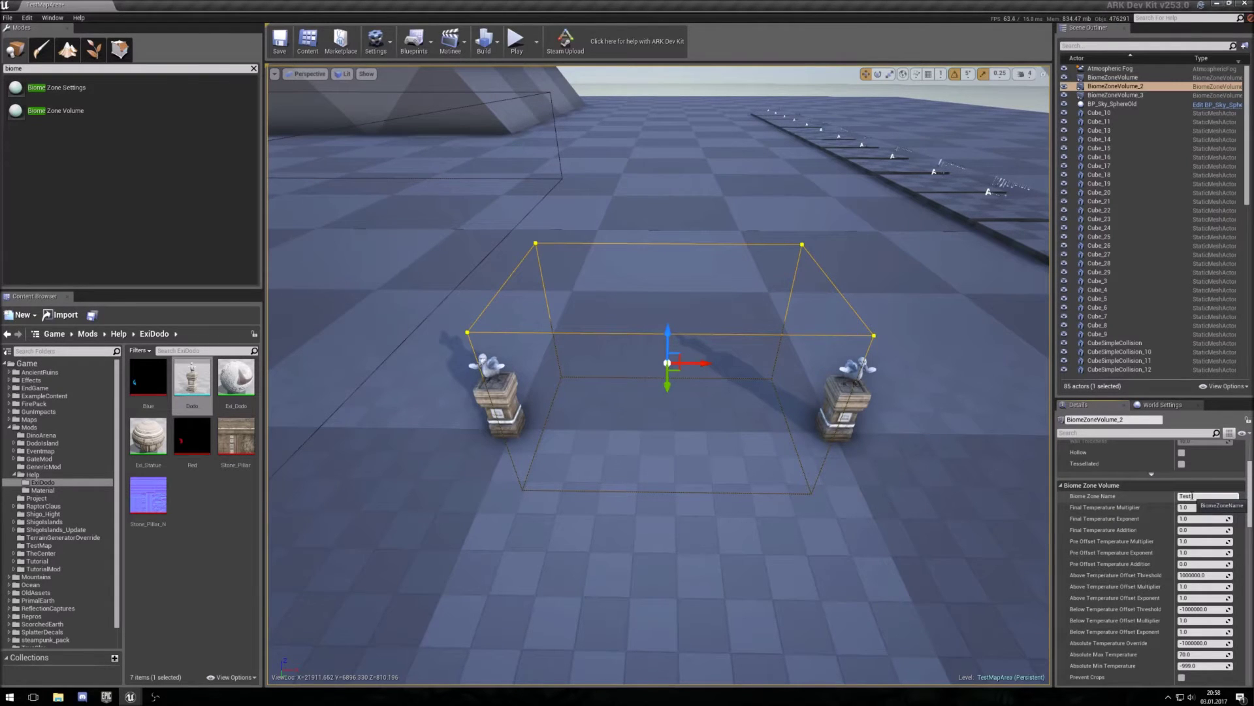
type("Test Name")
left_click(1190, 508)
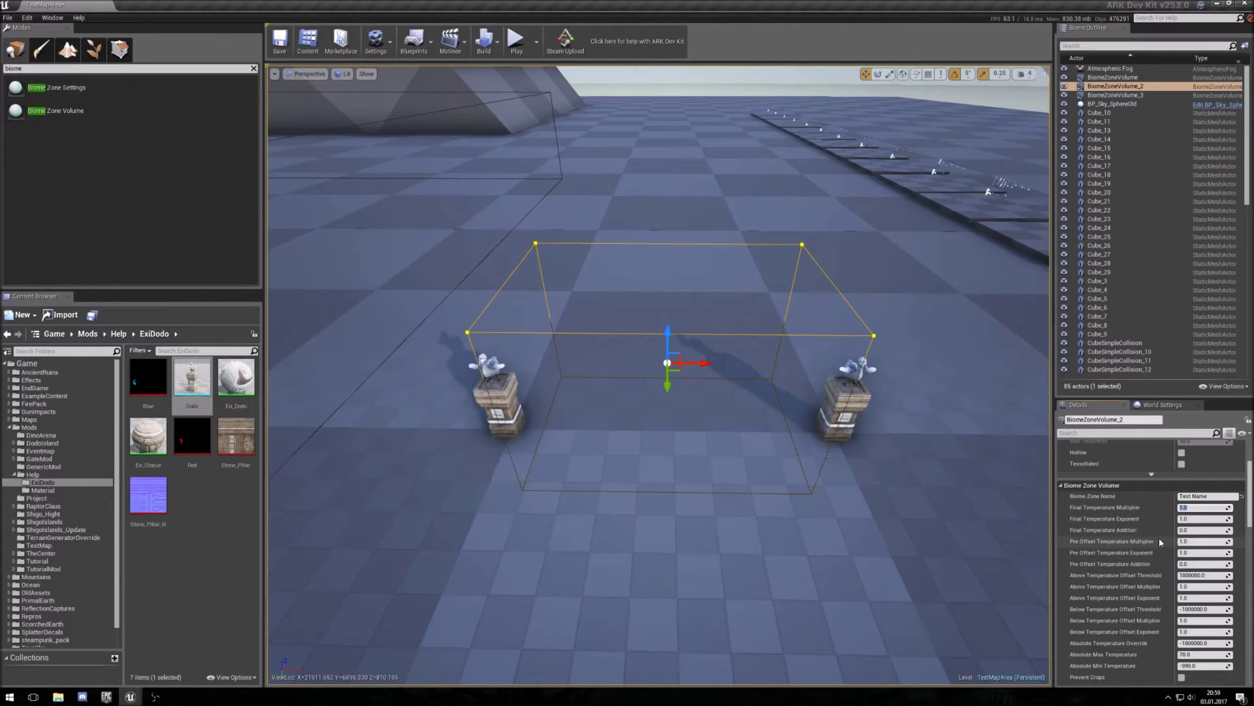
Step: Raise the biome zone's Max Multiplier in the Details panel from 1.0 to 1.4
scroll(1159, 539, "down", 6)
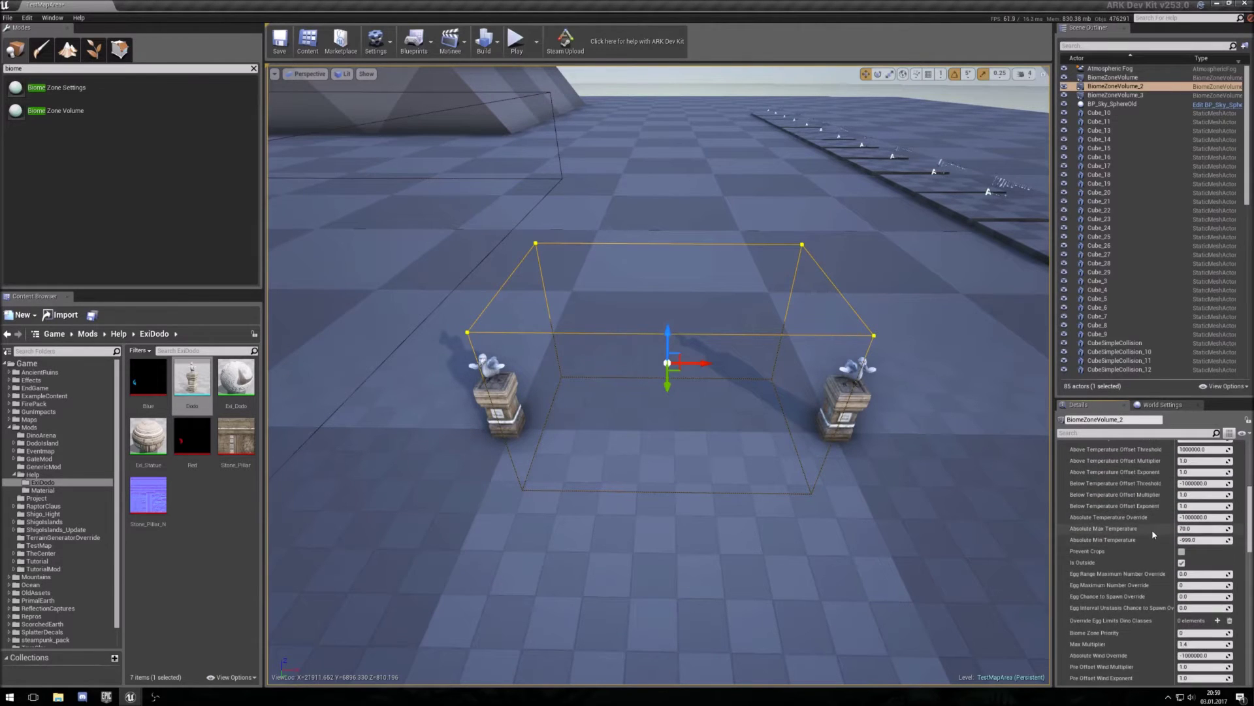
scroll(1153, 534, "down", 1)
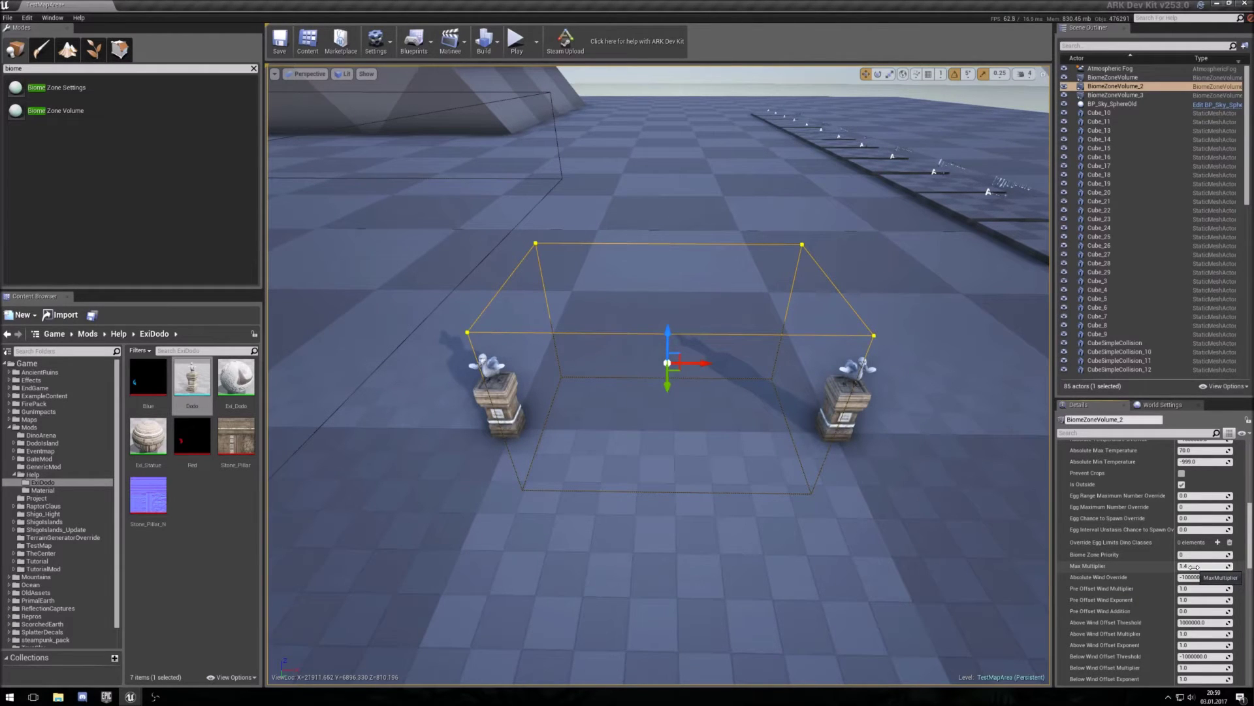
scroll(1163, 554, "up", 5)
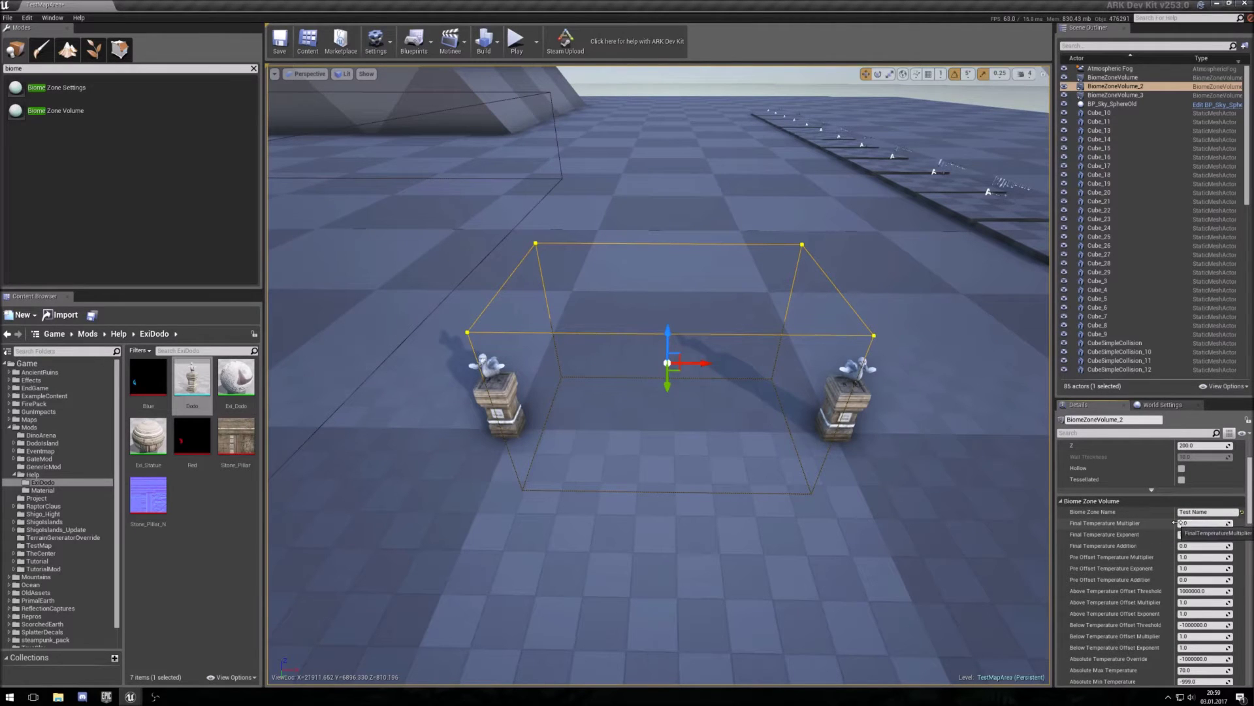
scroll(1158, 550, "down", 5)
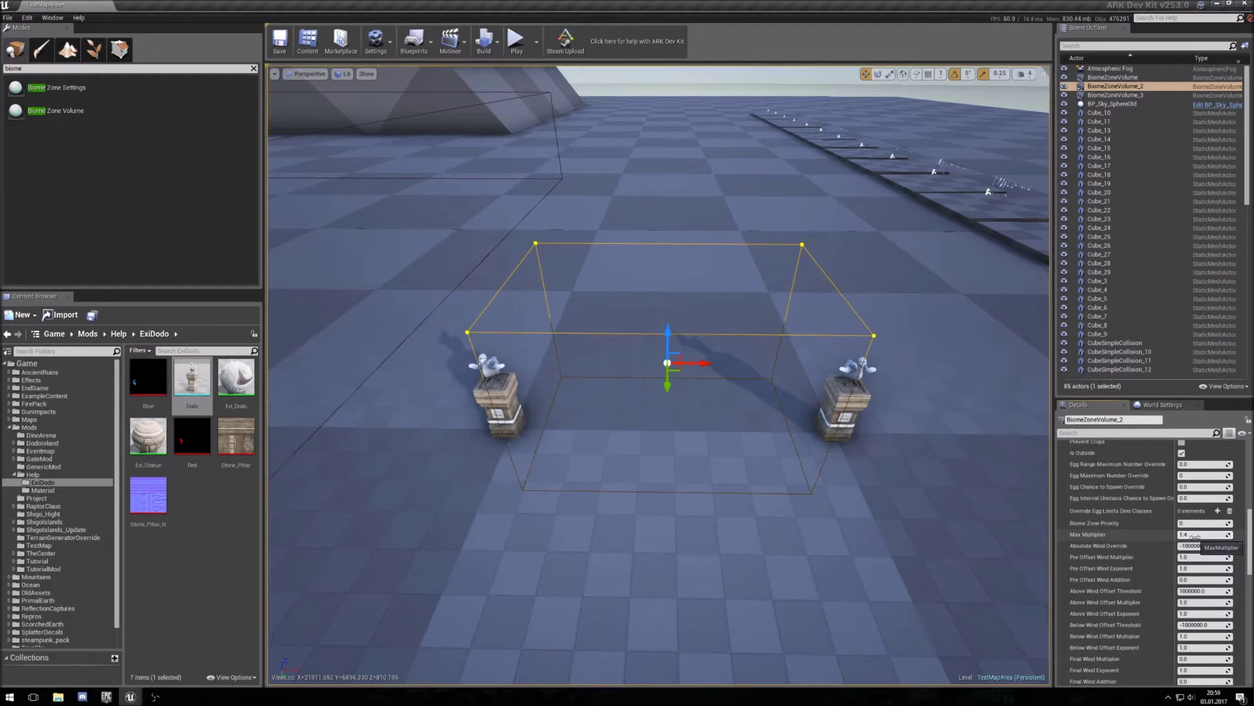
left_click_drag(1189, 536, 1193, 535)
scroll(1143, 554, "up", 4)
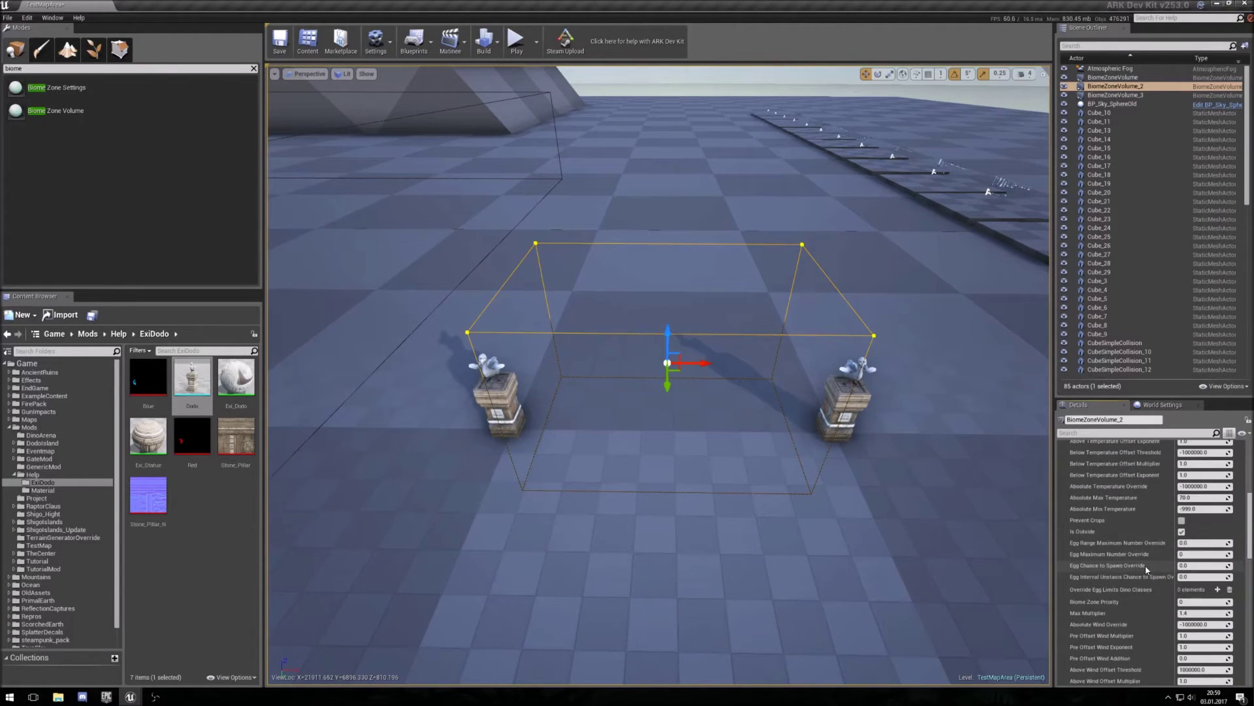
scroll(1150, 567, "up", 5)
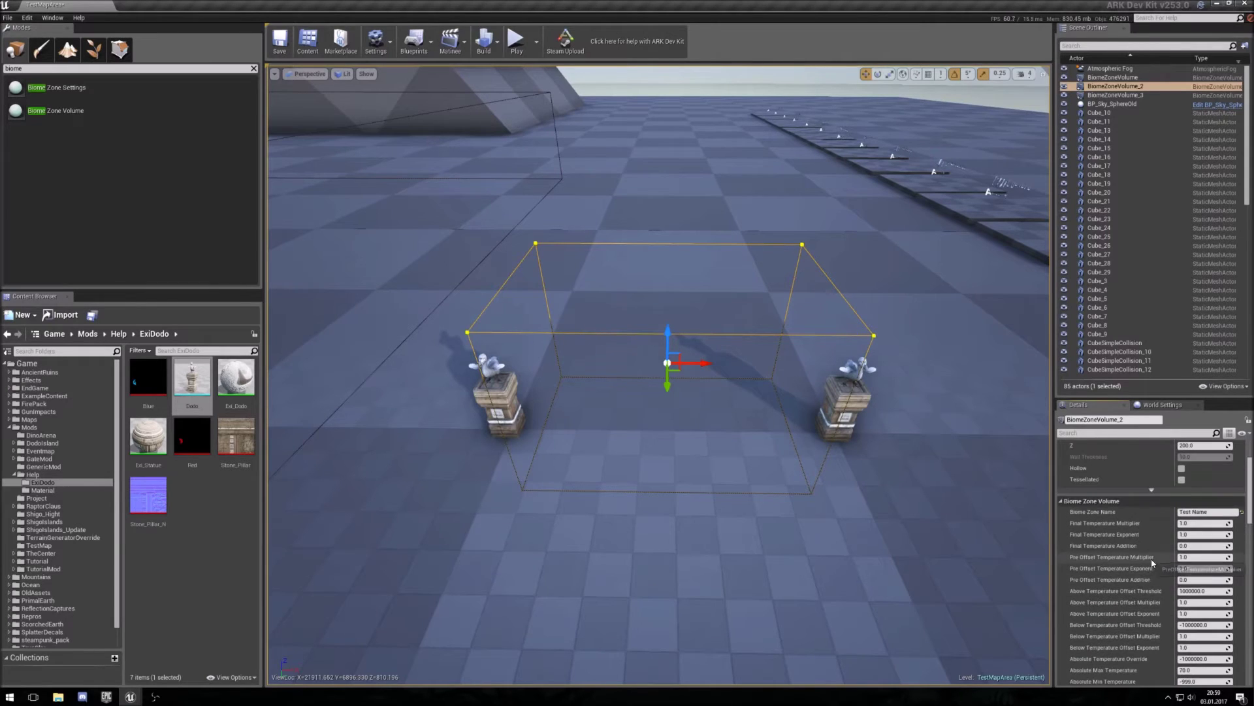
scroll(1151, 562, "down", 3)
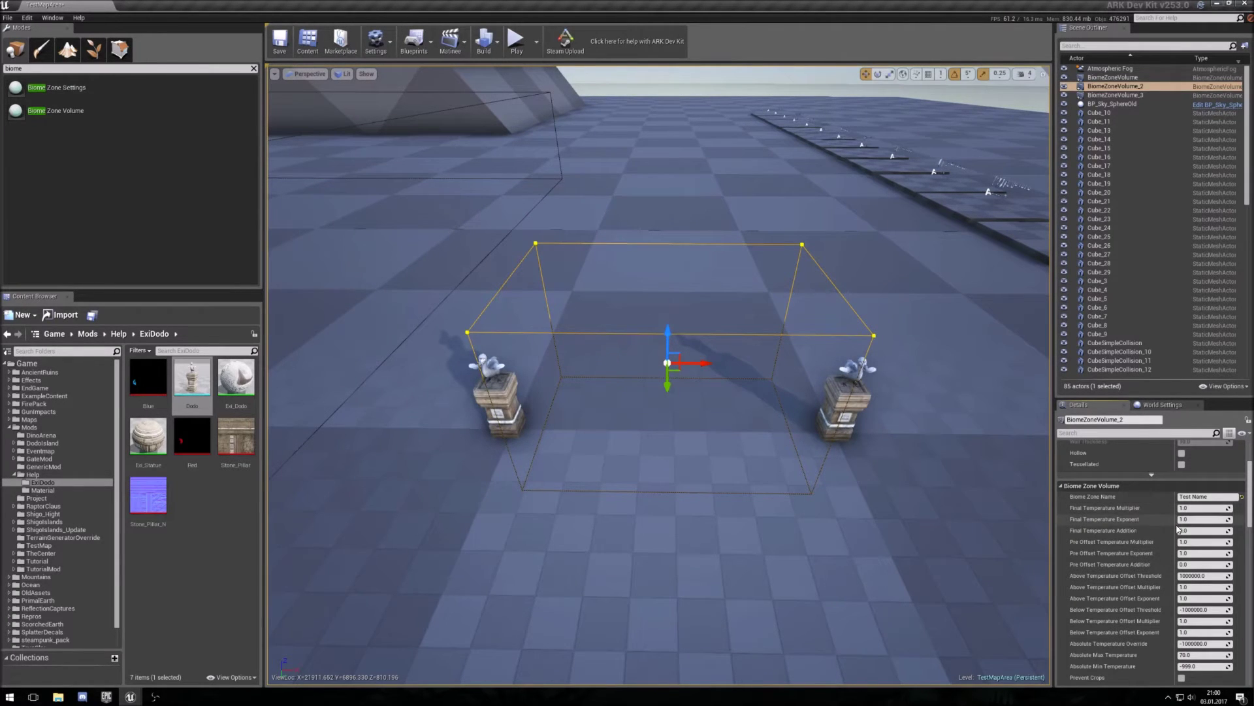
scroll(1146, 527, "down", 2)
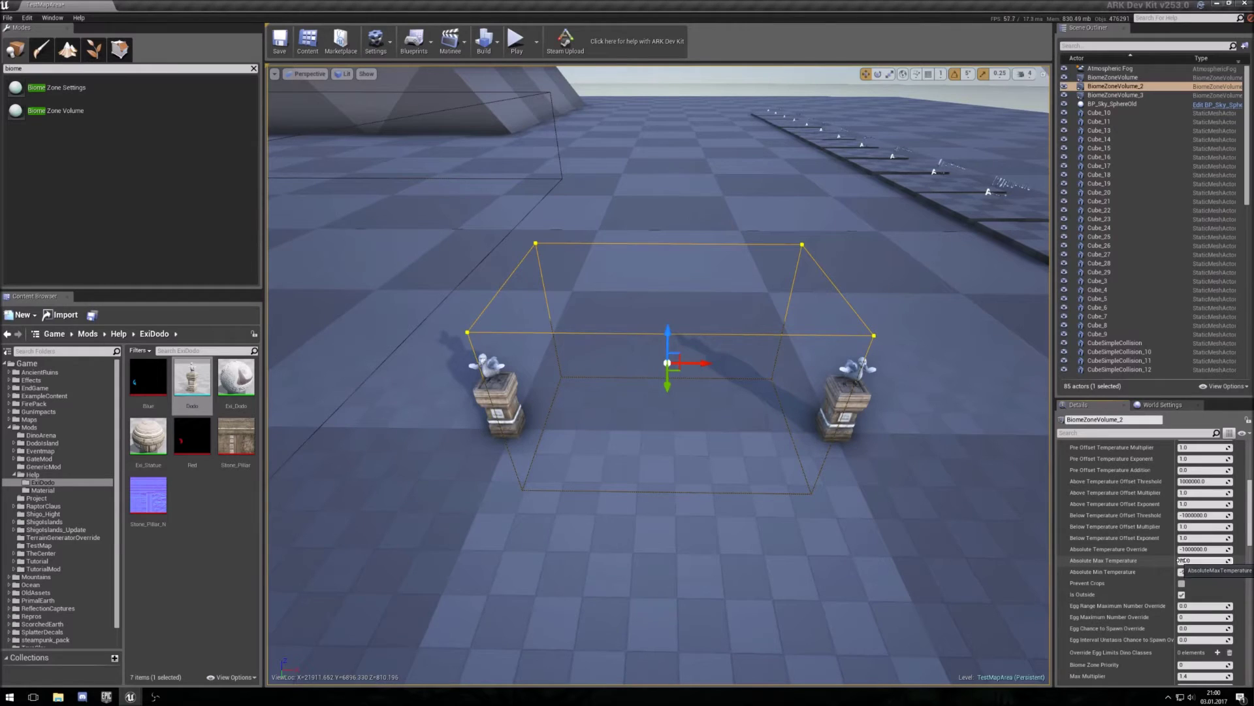
scroll(1155, 504, "up", 3)
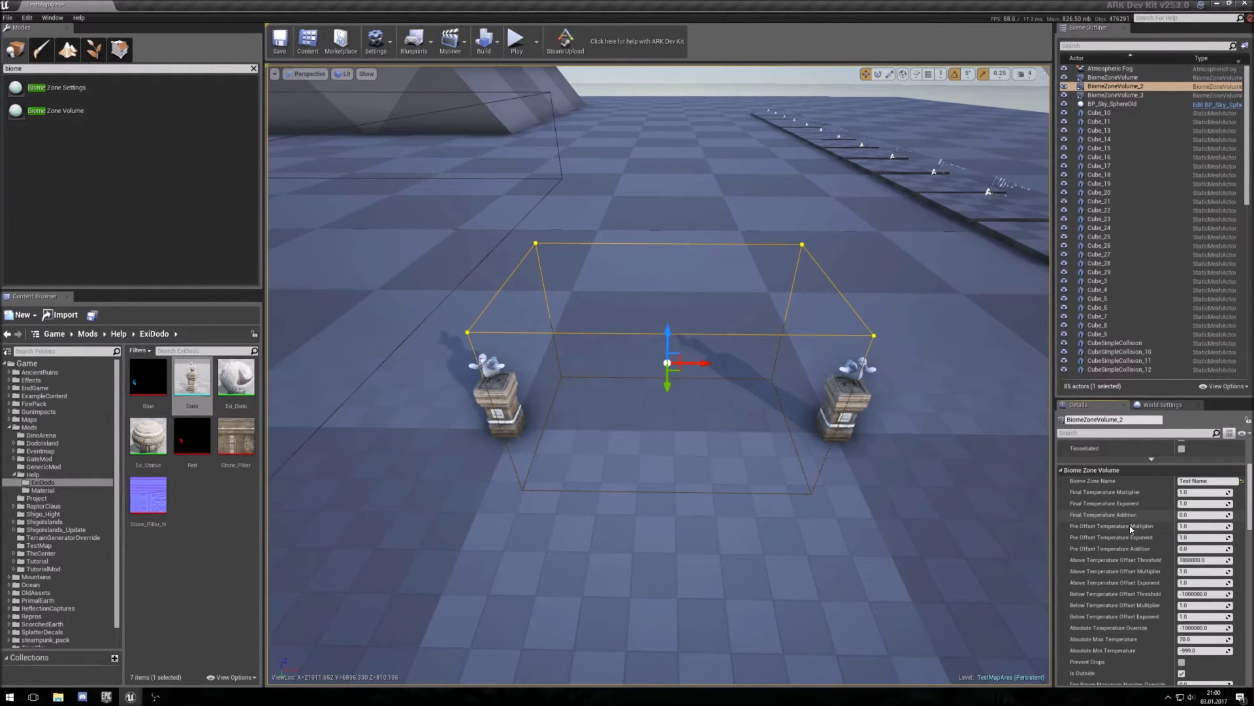
scroll(1132, 521, "down", 2)
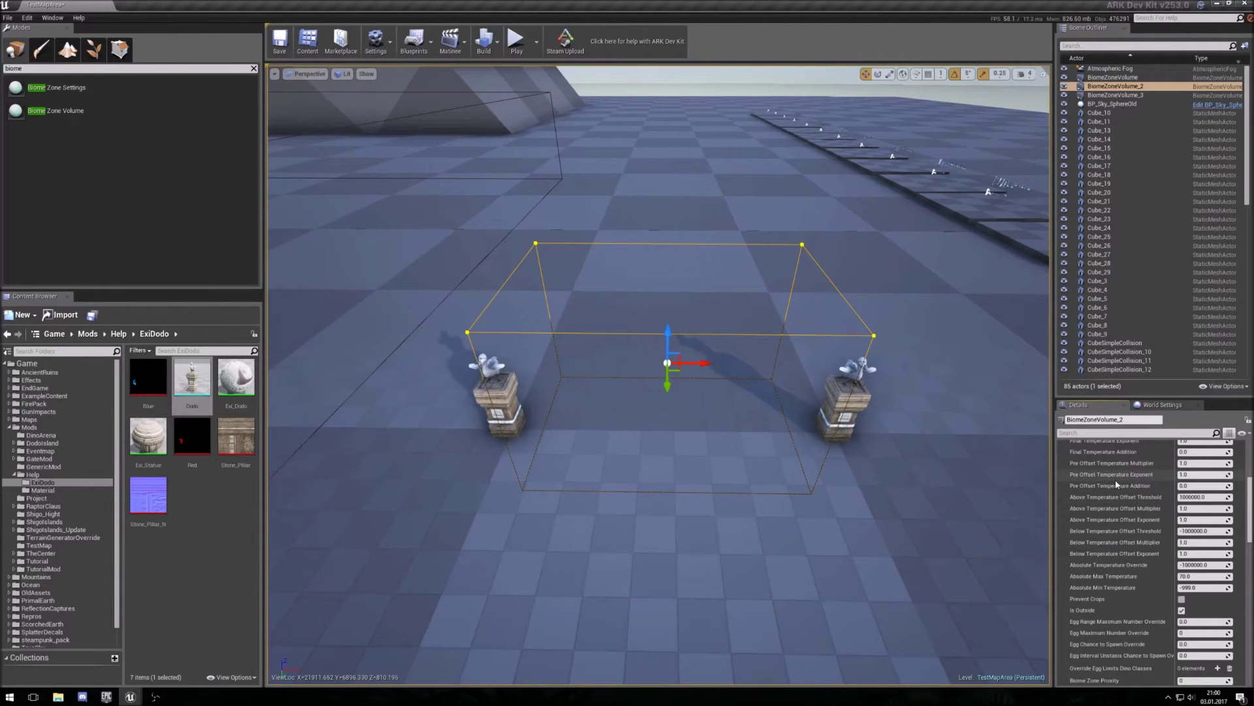
scroll(1114, 490, "down", 2)
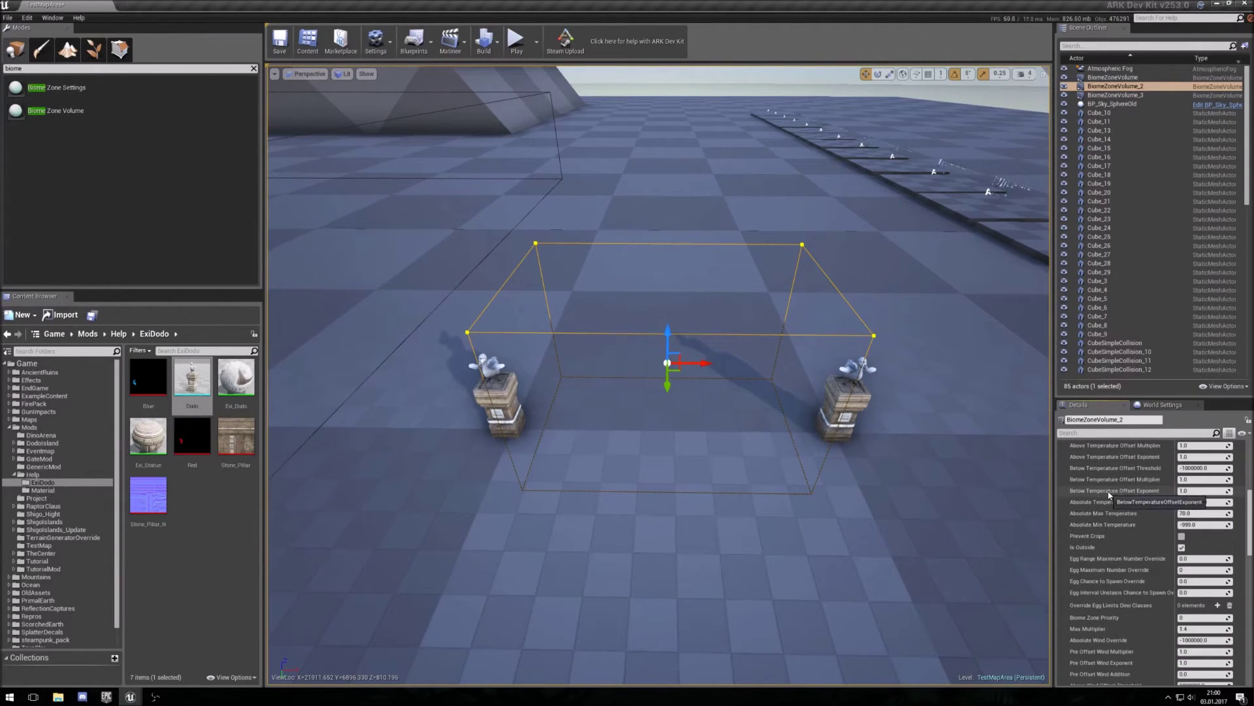
scroll(1111, 496, "down", 1)
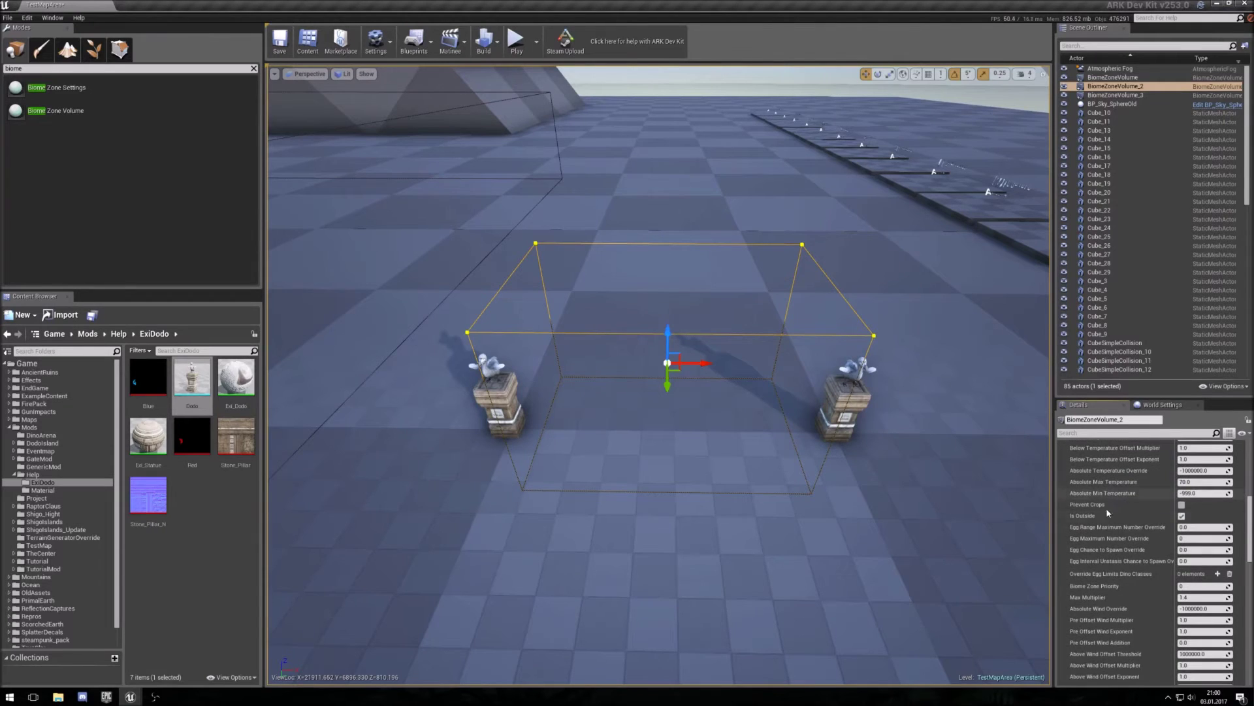
Step: Tick Is Outside in the Biome Zone Volume settings
left_click(1182, 516)
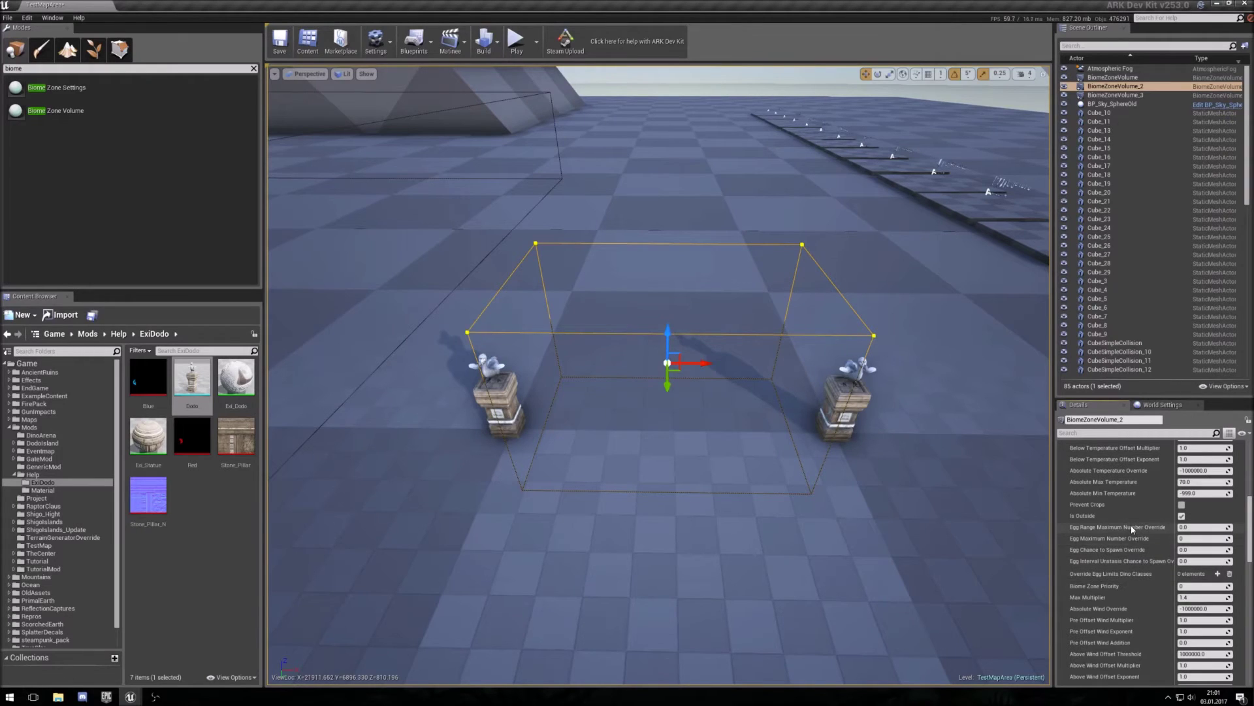
scroll(1131, 525, "down", 3)
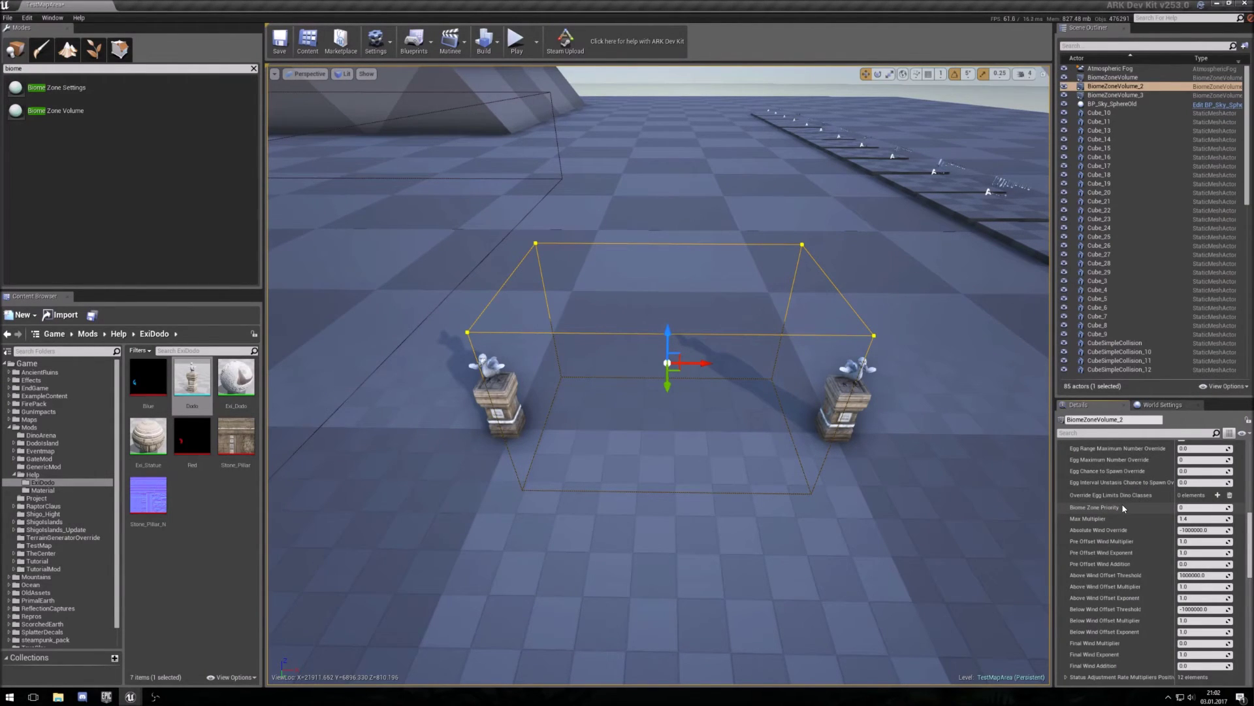
Step: Set the volume's Final Wind Multiplier to 0.0
scroll(1123, 508, "down", 1)
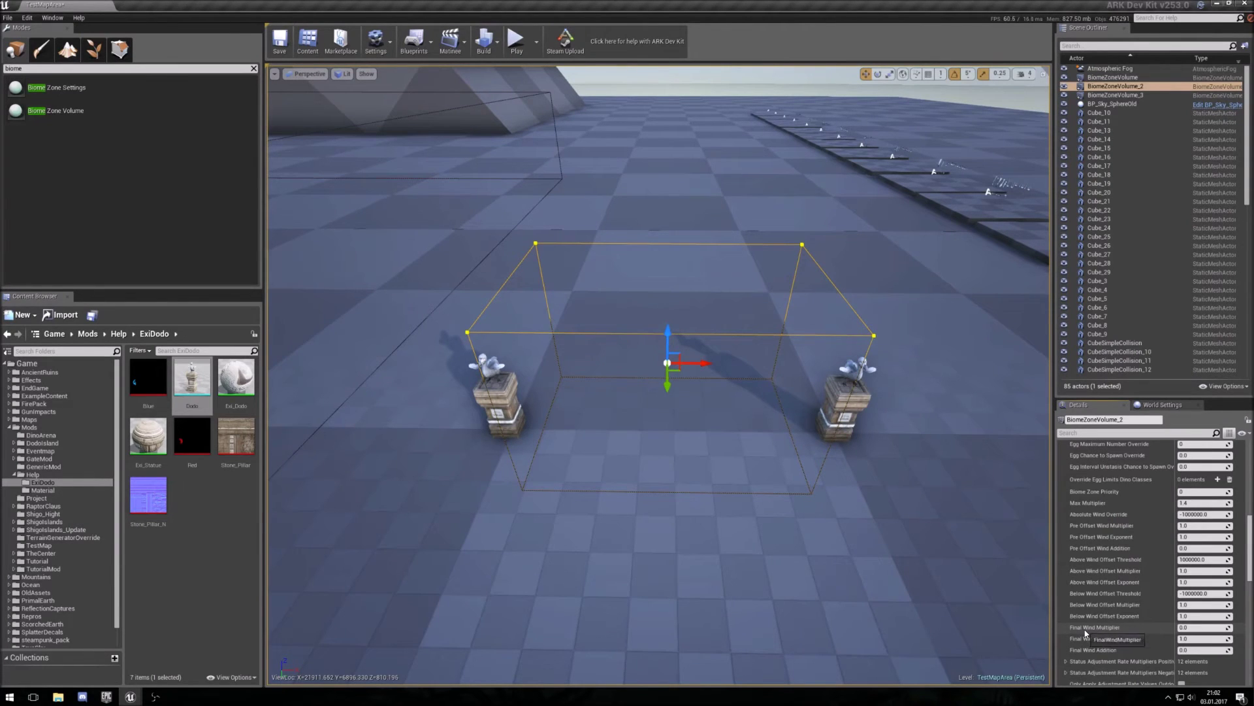
left_click(1185, 627)
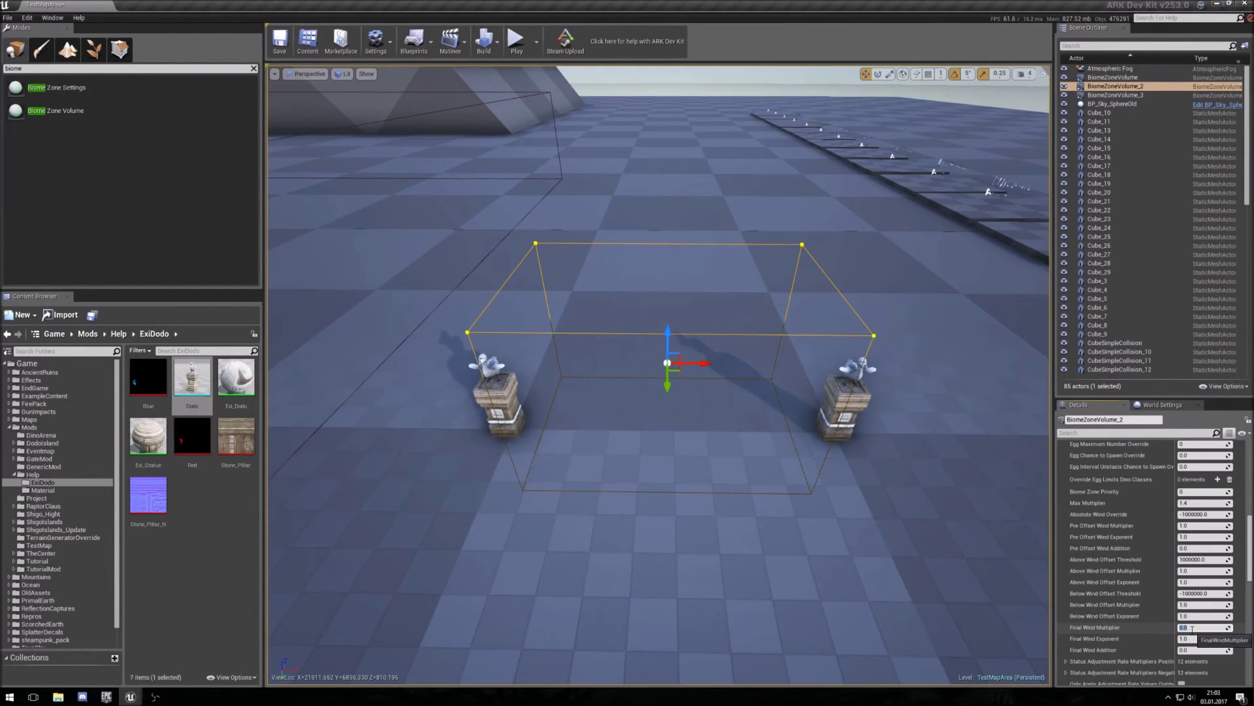
left_click(1192, 628)
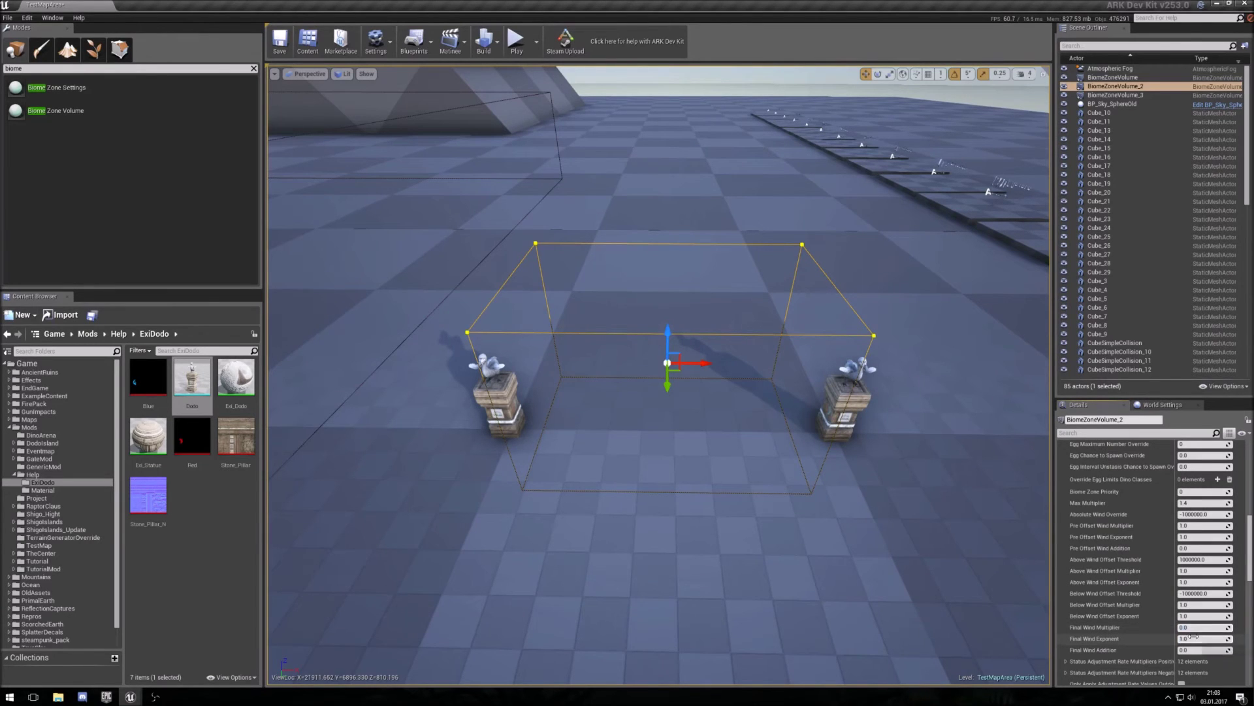
scroll(1148, 598, "down", 5)
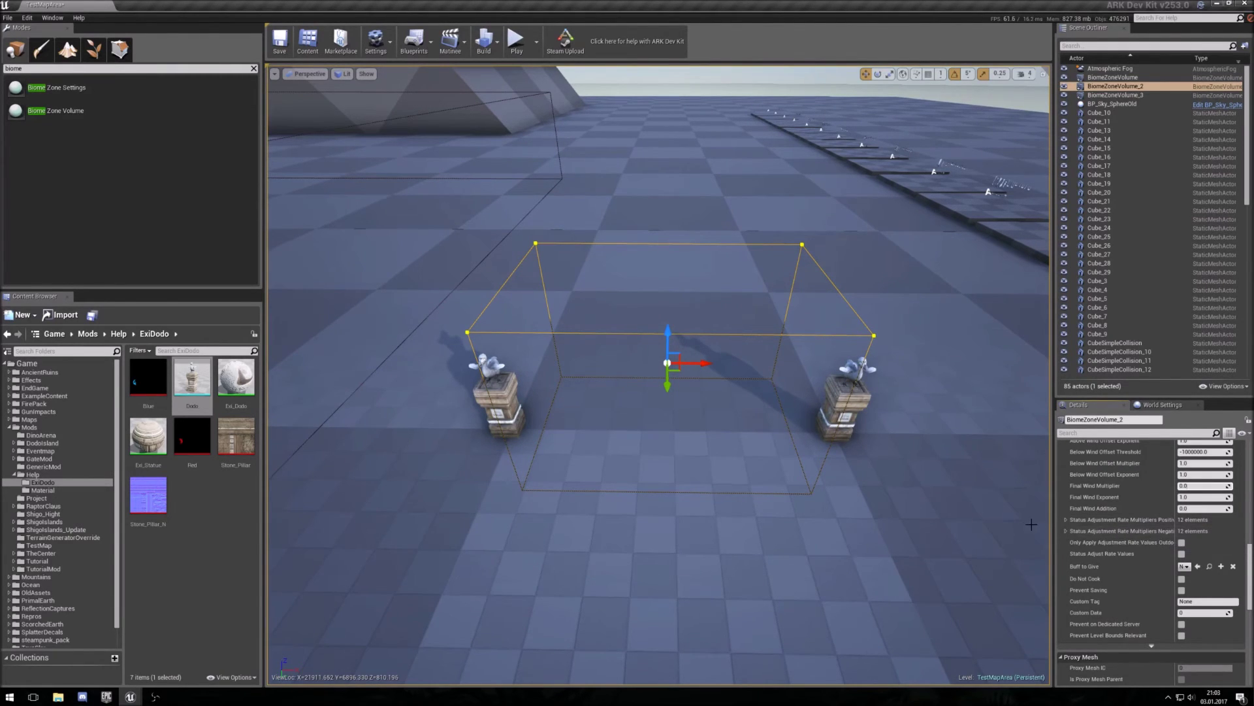
Step: Set the Water entry of the negative Status Adjustment Rate Multipliers to 5, then collapse the array
left_click(1065, 531)
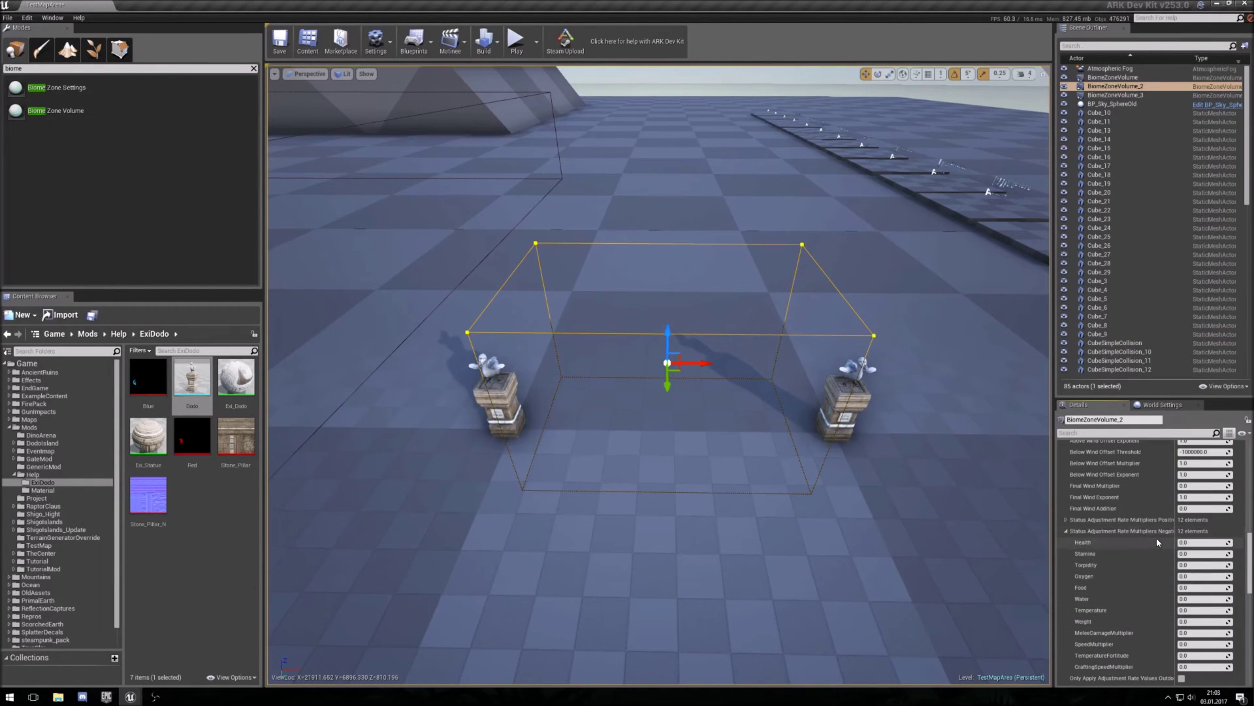
scroll(1118, 575, "down", 2)
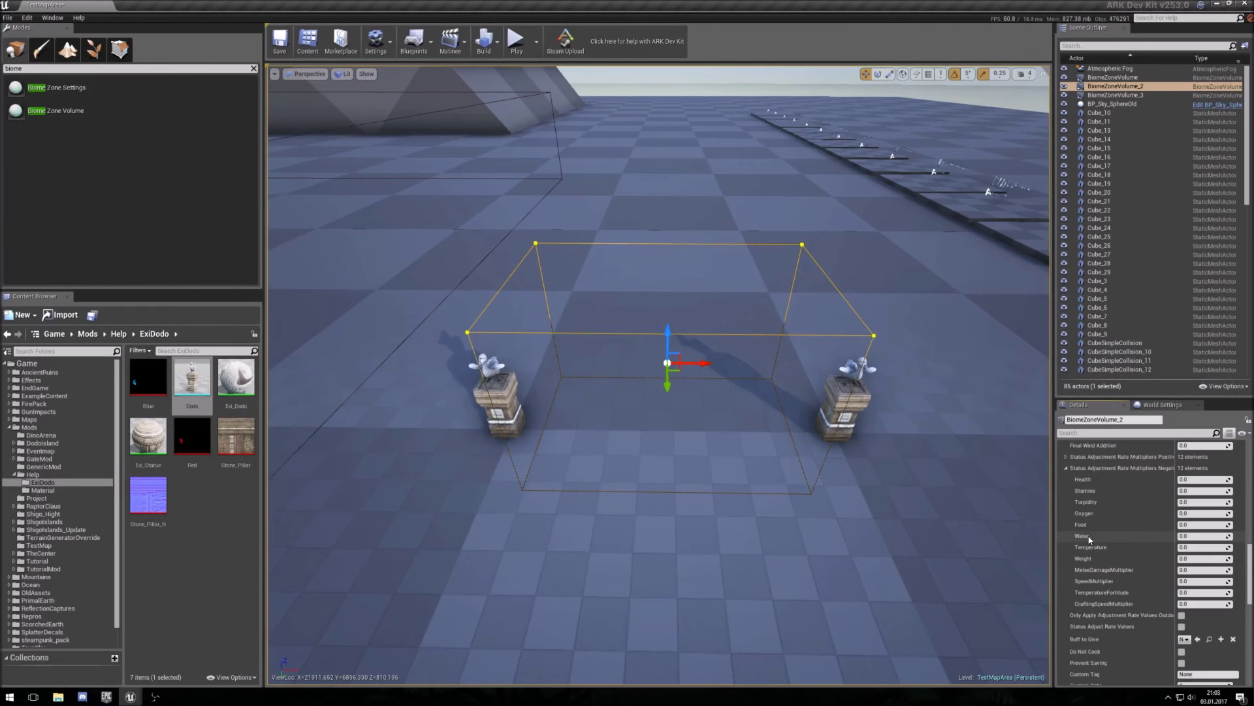
left_click(1185, 535)
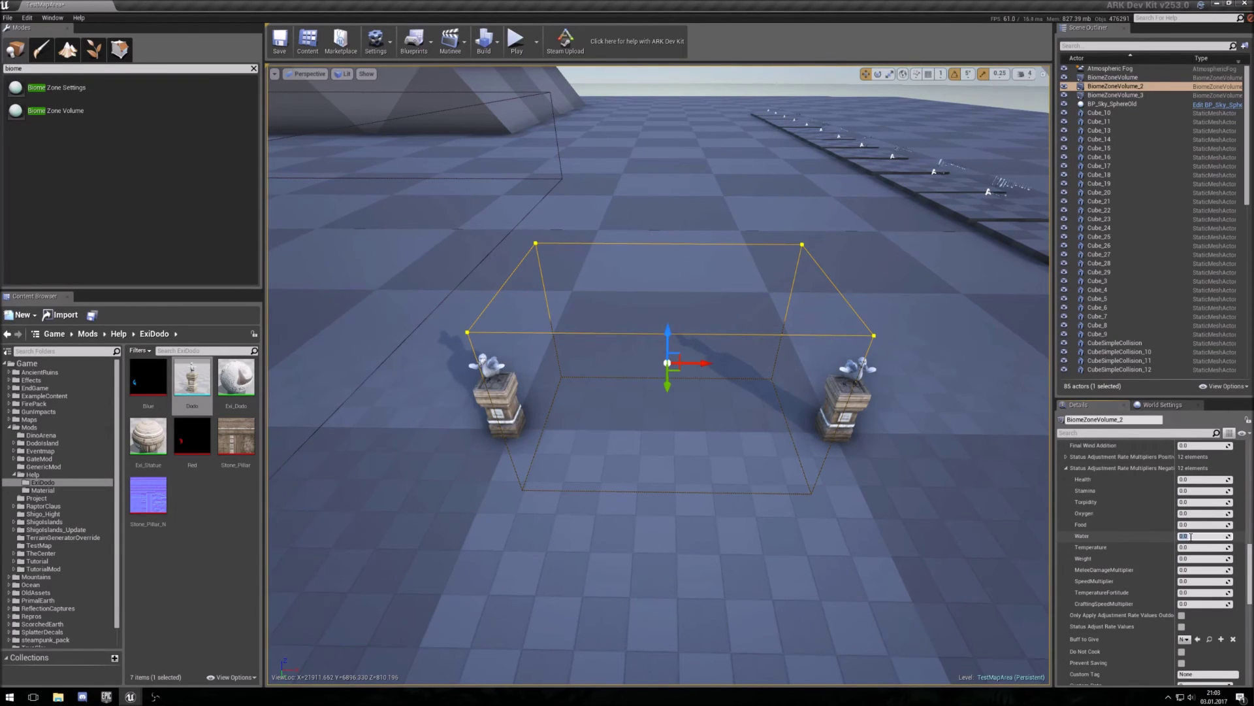
left_click(1066, 469)
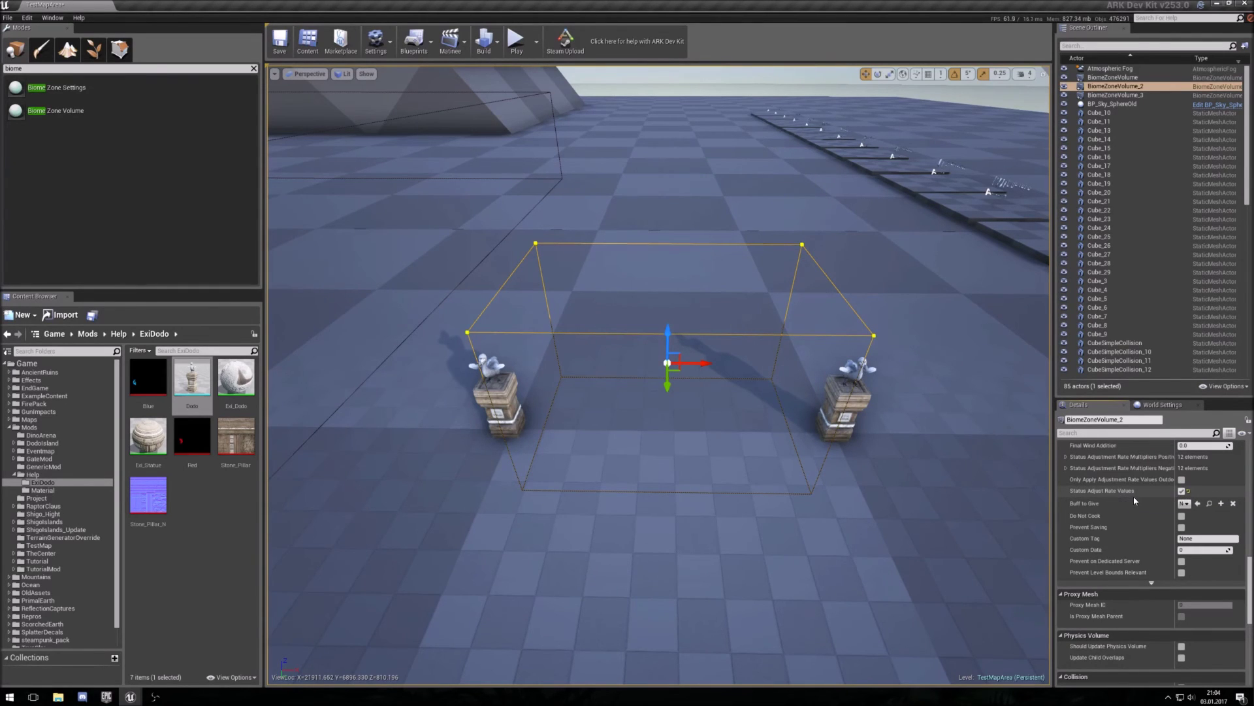
Step: Commit Water = 5 in the negative status rate multipliers and review the Details settings
left_click(1067, 468)
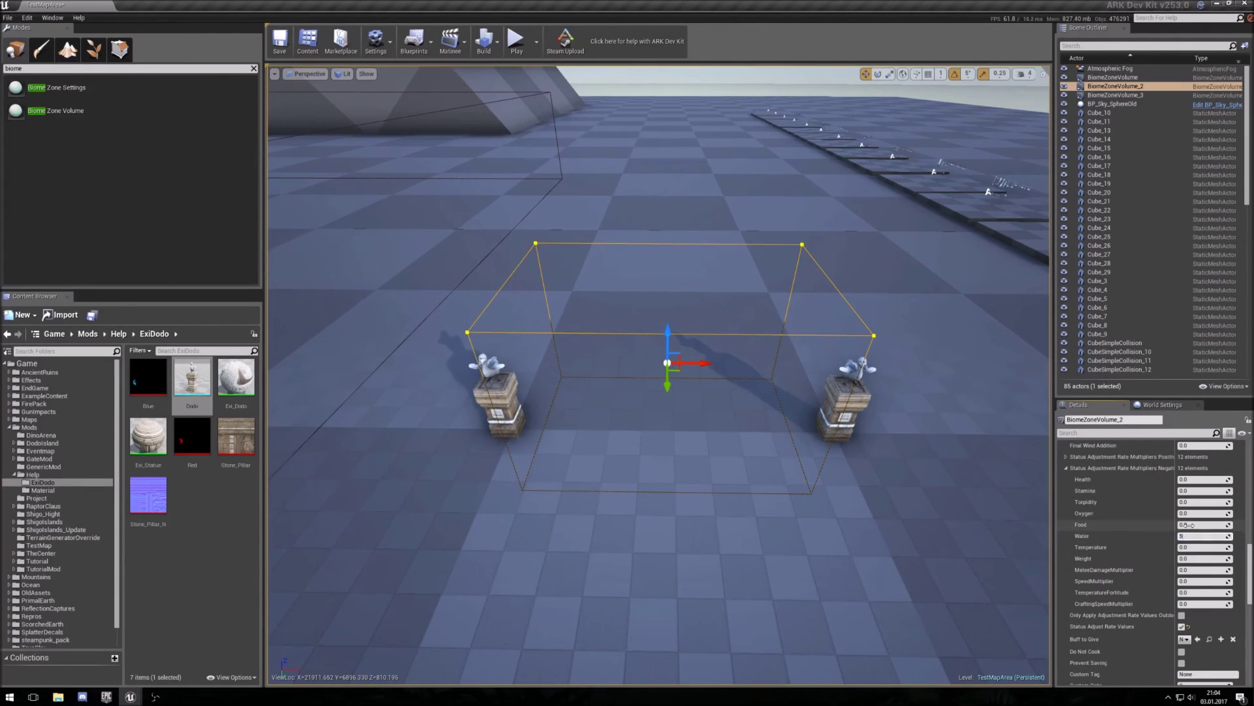
left_click(1066, 467)
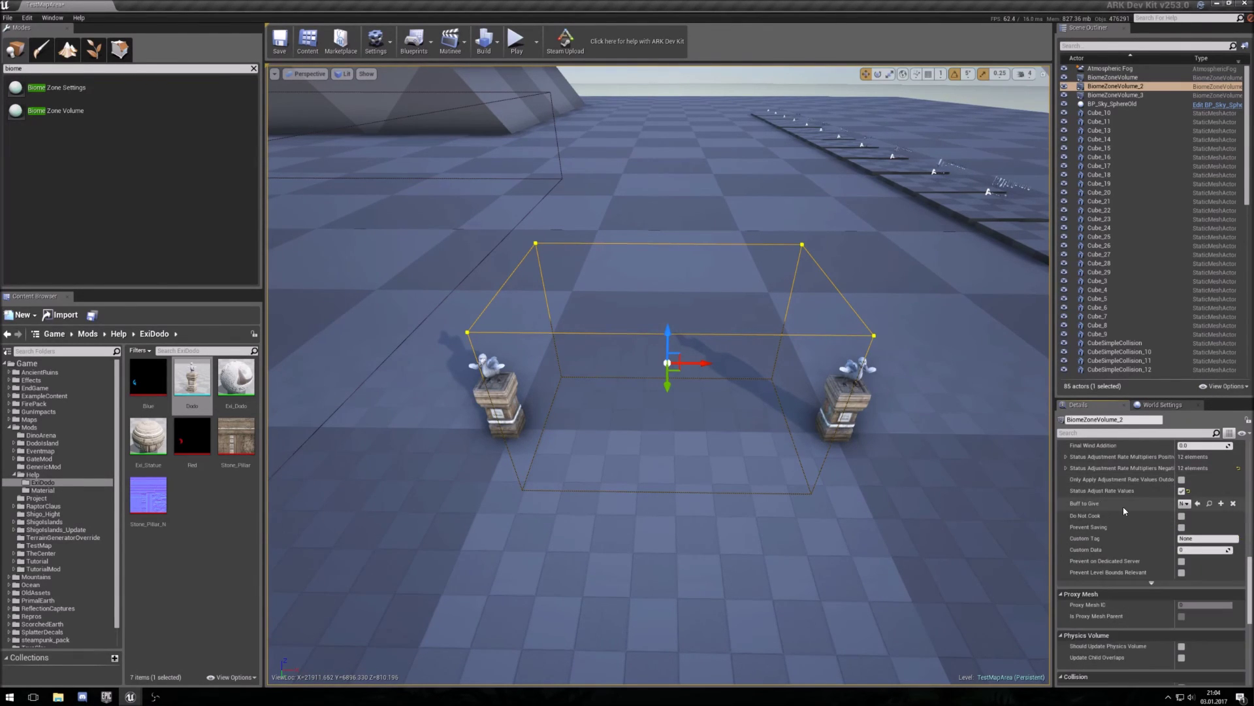
scroll(1123, 506, "up", 5)
scroll(1135, 515, "up", 6)
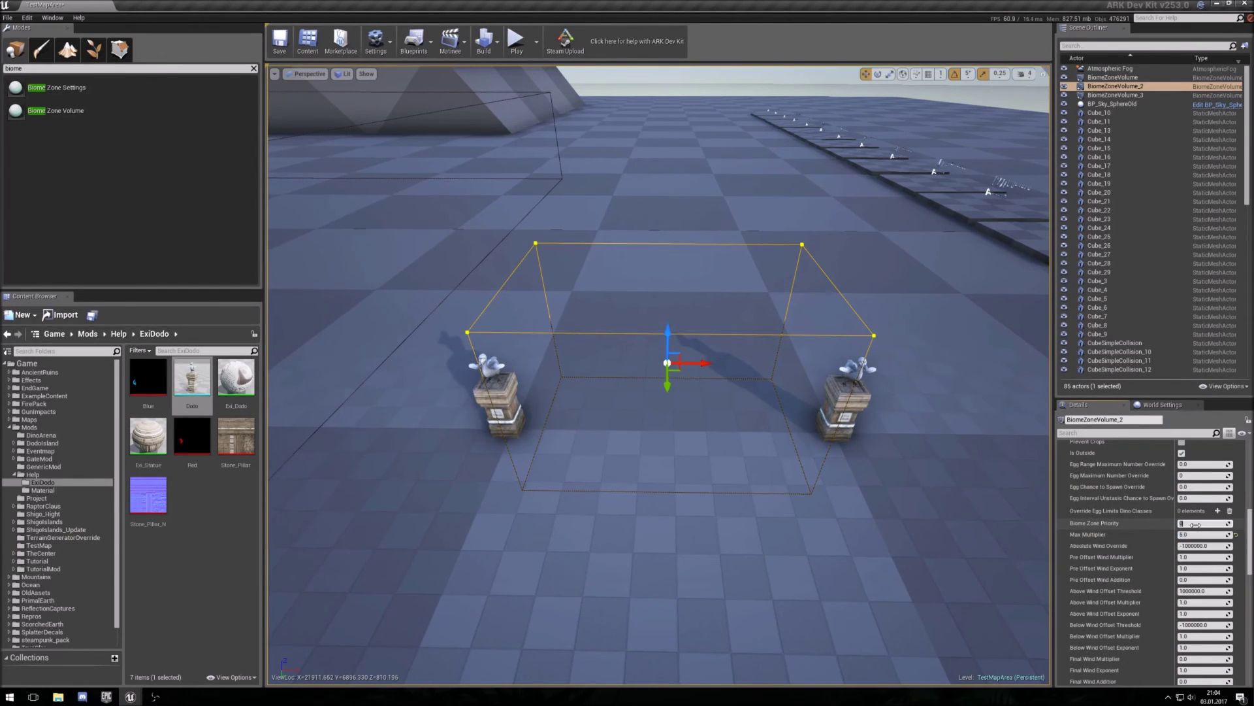
scroll(1160, 551, "down", 10)
scroll(1162, 548, "up", 9)
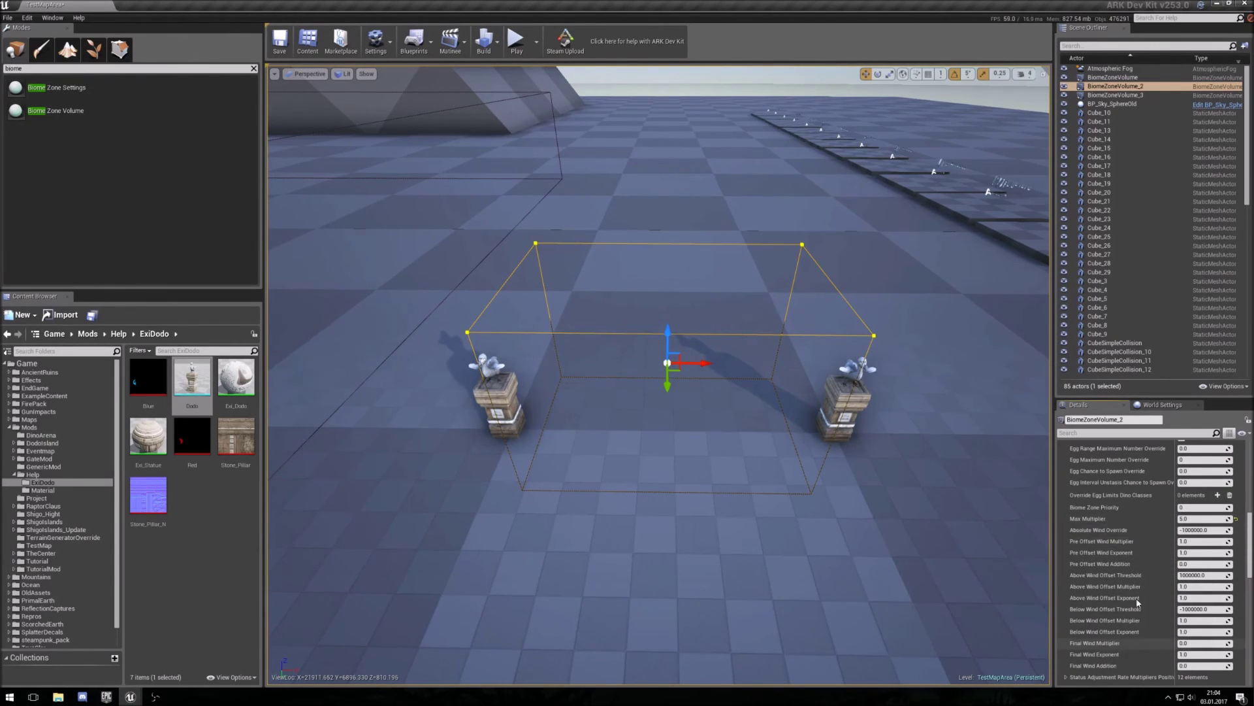
scroll(1139, 574, "down", 9)
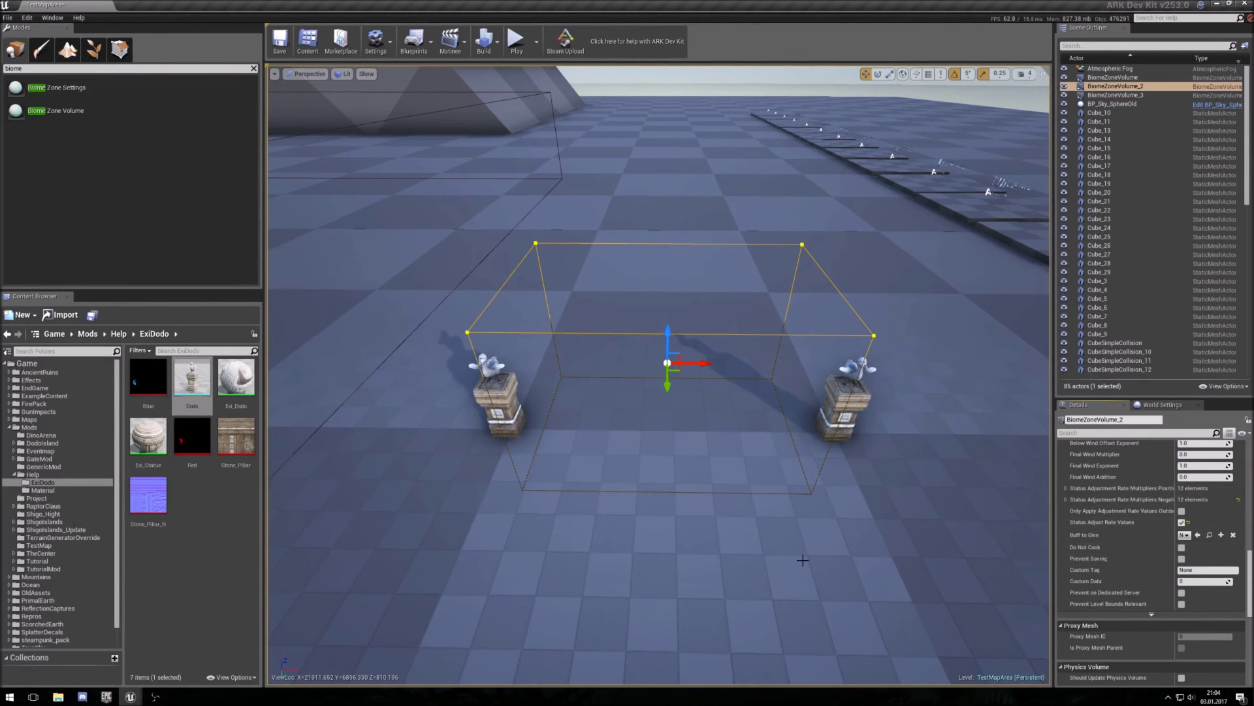
Step: Move the camera inside the Biome Zone Volume and start a Play-in-editor session
mouse_move(653, 392)
right_mouse_down()
mouse_move(653, 496)
mouse_move(653, 392)
right_mouse_up()
mouse_move(681, 335)
right_mouse_down()
mouse_move(682, 353)
mouse_move(681, 335)
right_mouse_up()
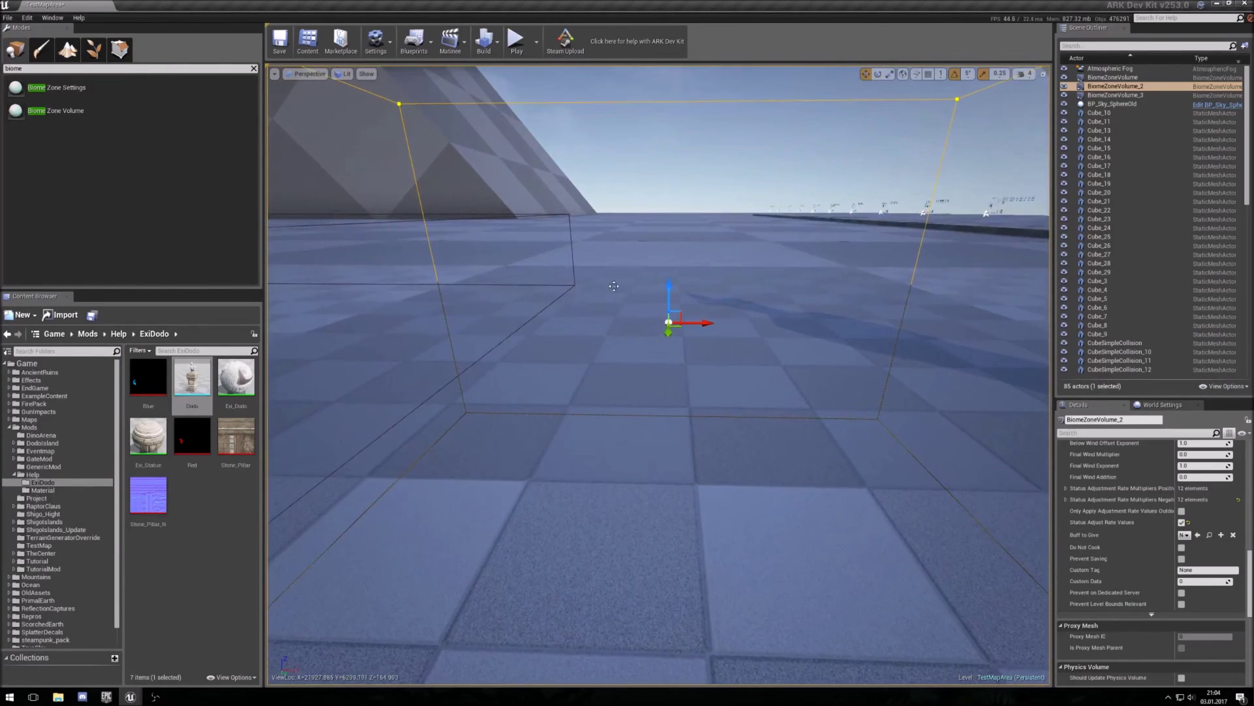
left_click(516, 40)
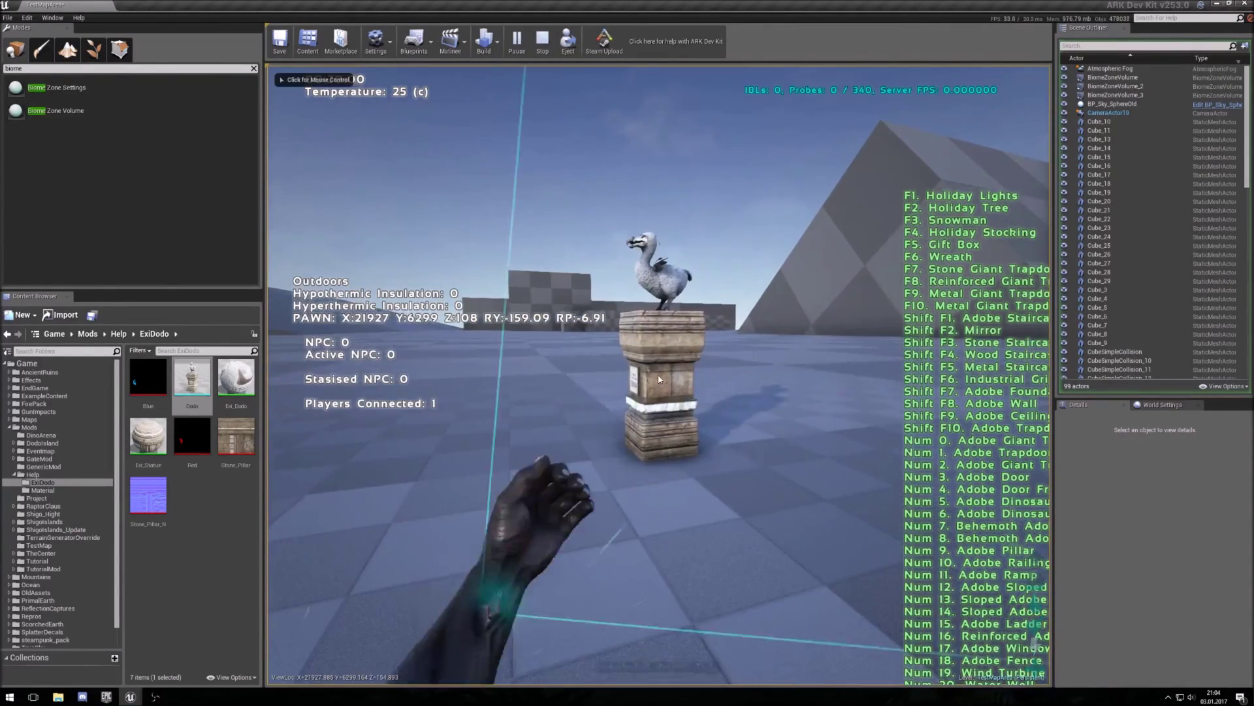
Step: Check the survivor's stats in the inventory, then walk sideways into the zone past the dodo pillar
key("i")
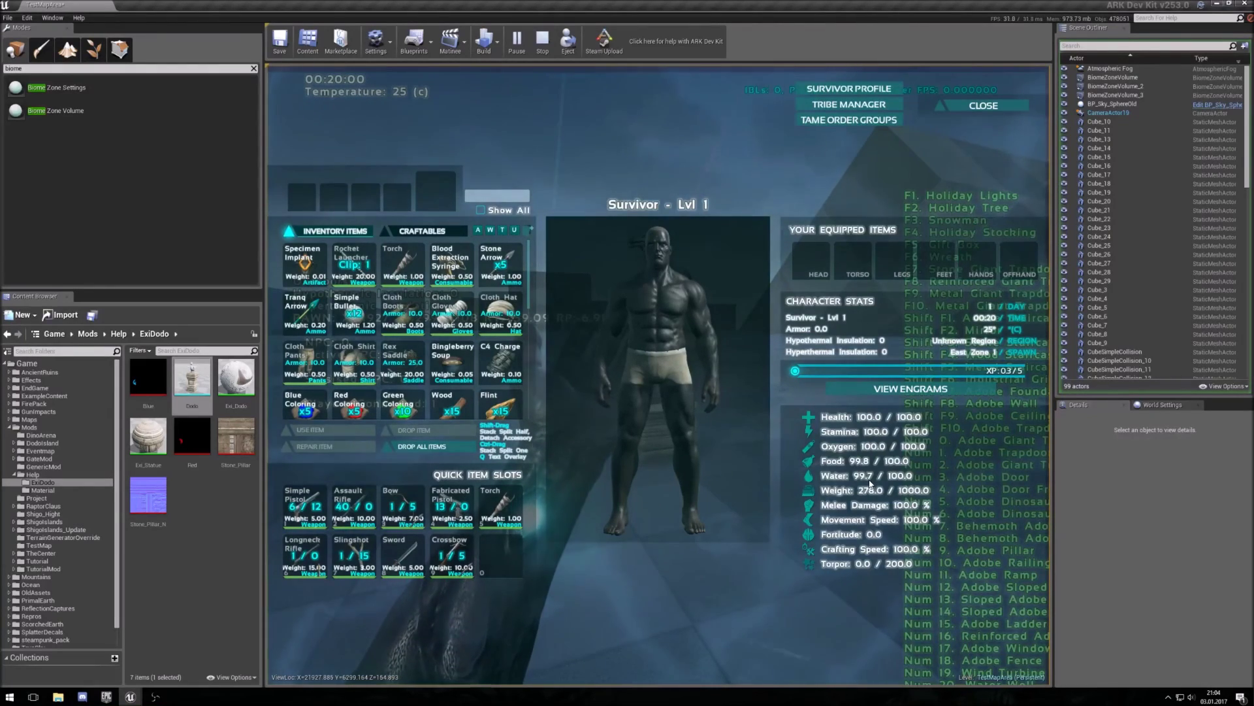
key("i")
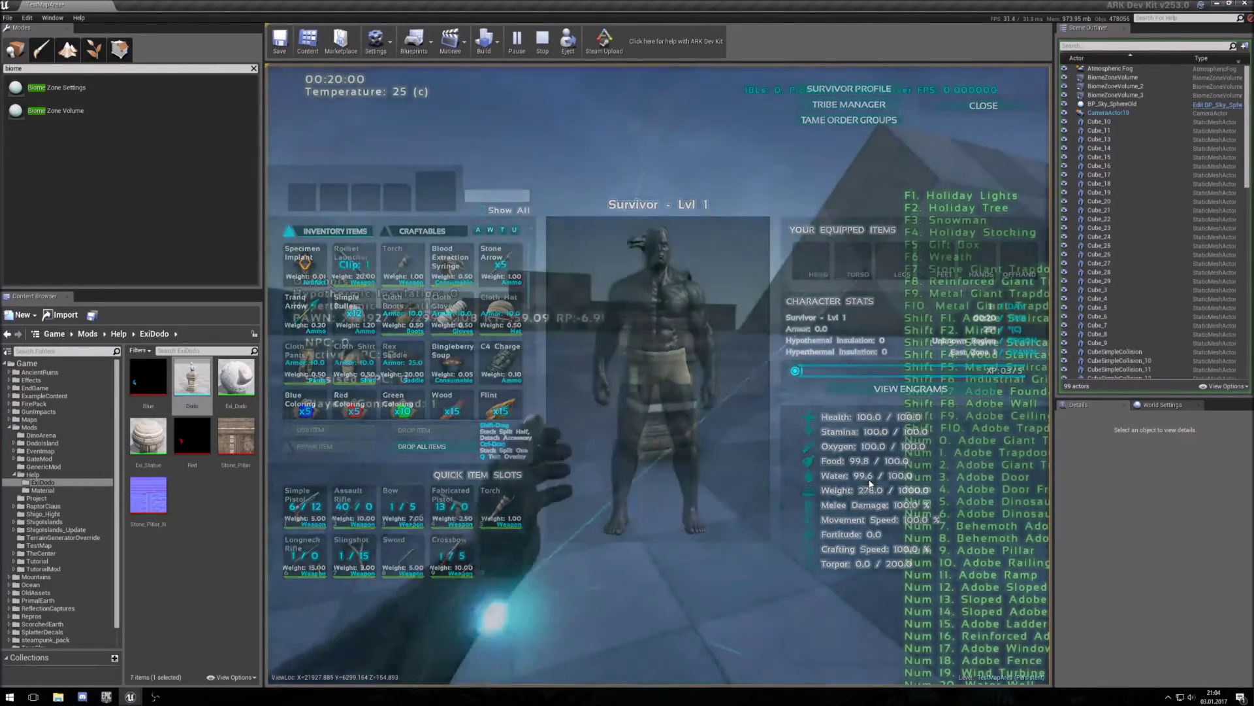
key("d")
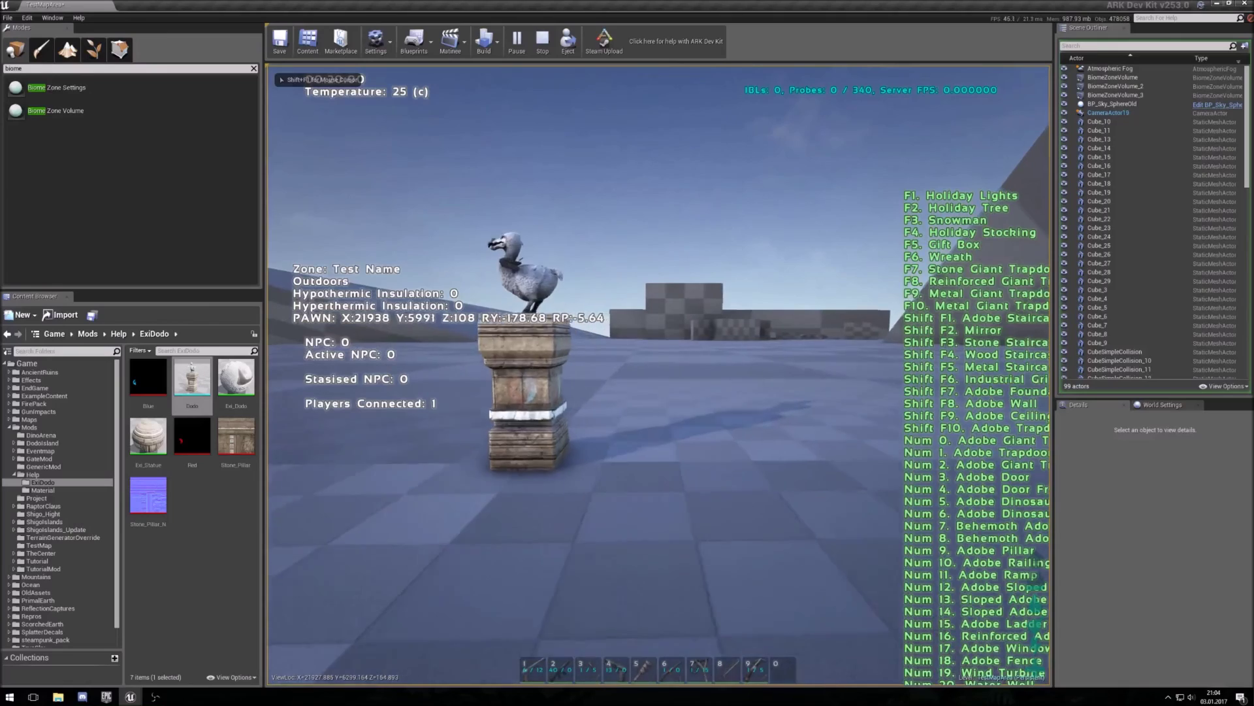
key("a")
key("d")
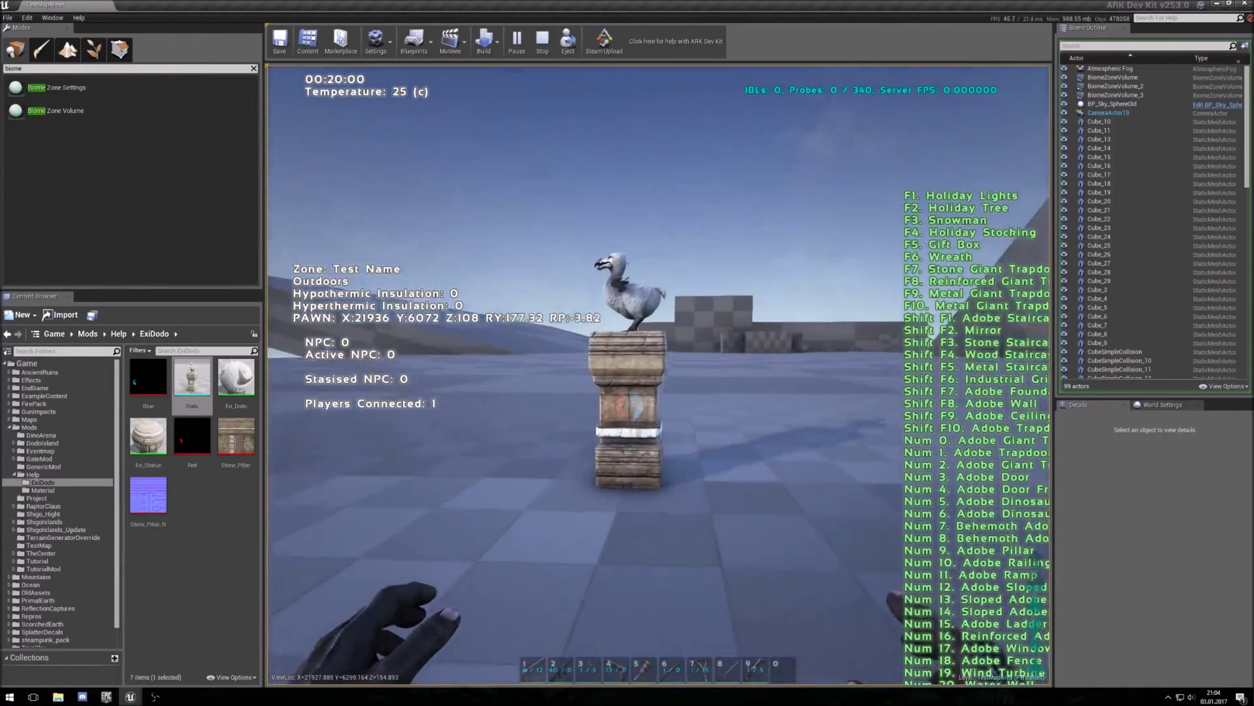
key("a")
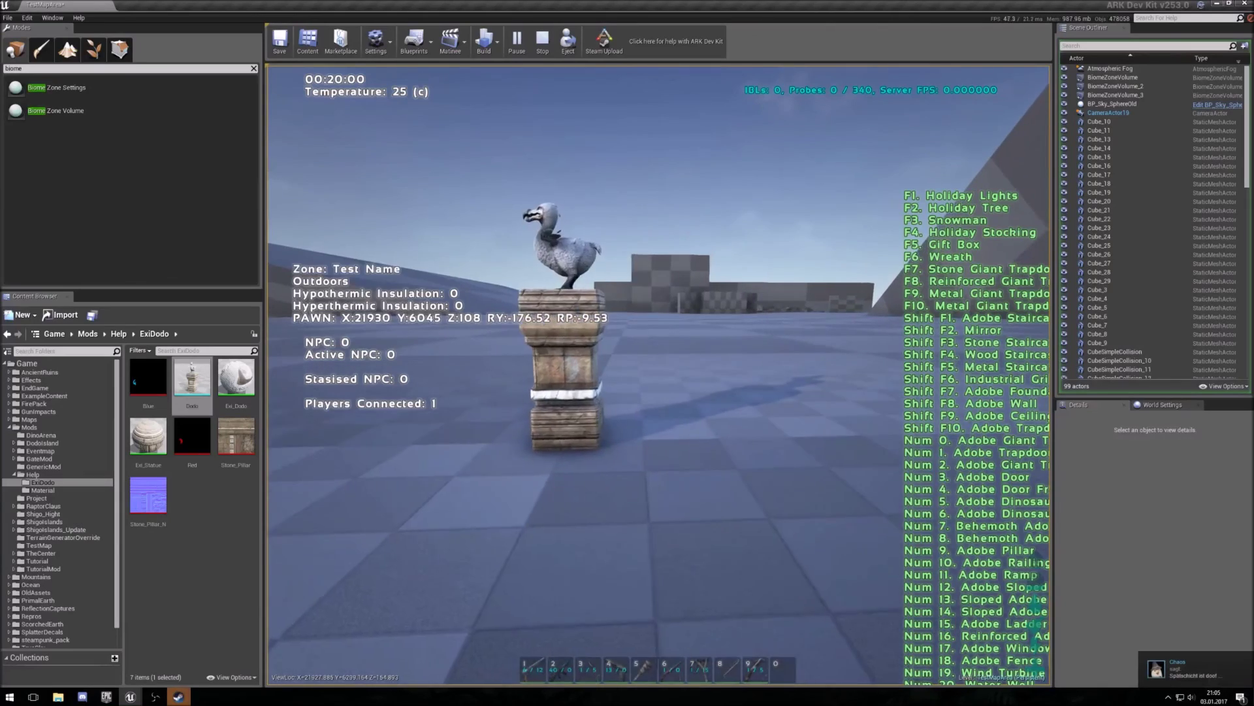
key("d")
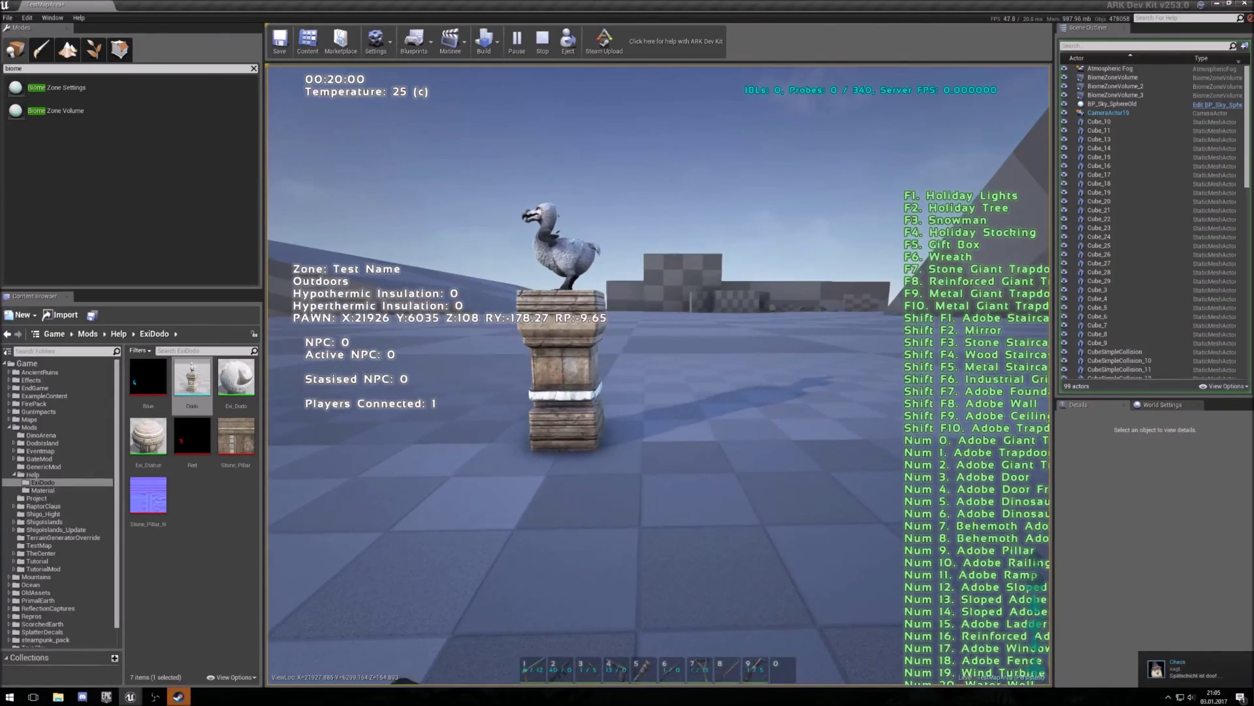
key("shift+F1")
Step: Recheck the inventory to confirm Water draining to 97.8, then walk back out of the zone
key("i")
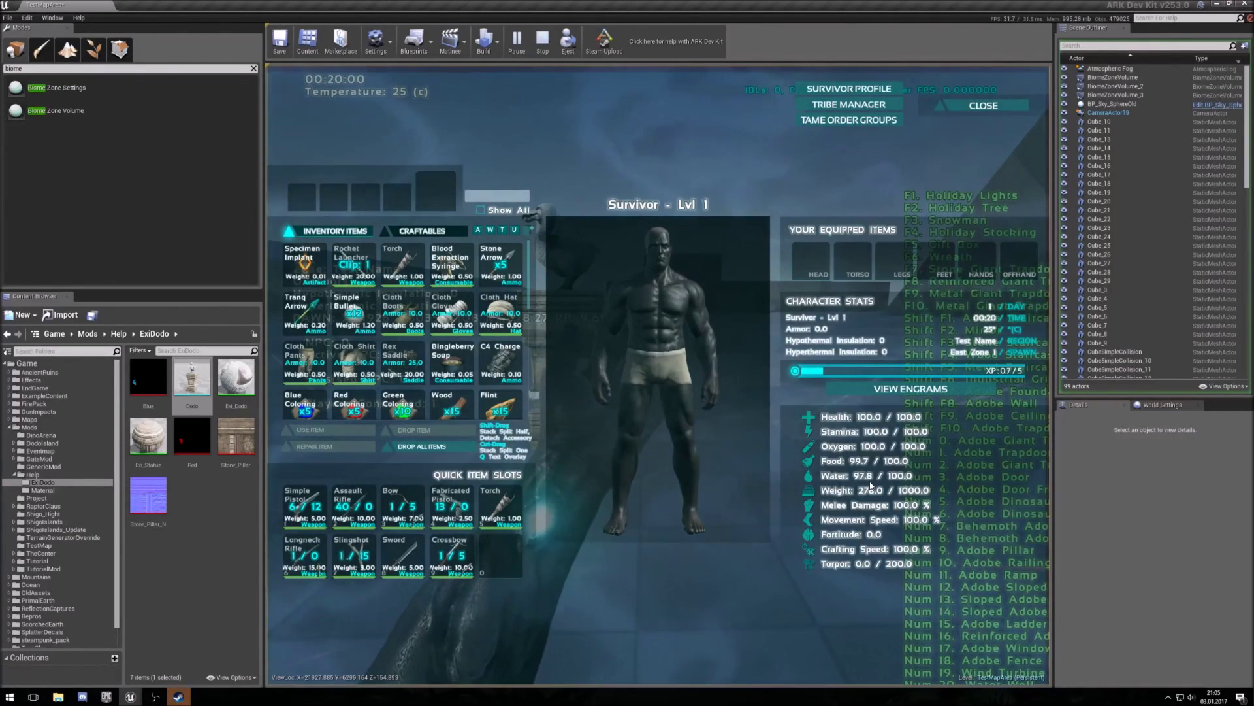
key("i")
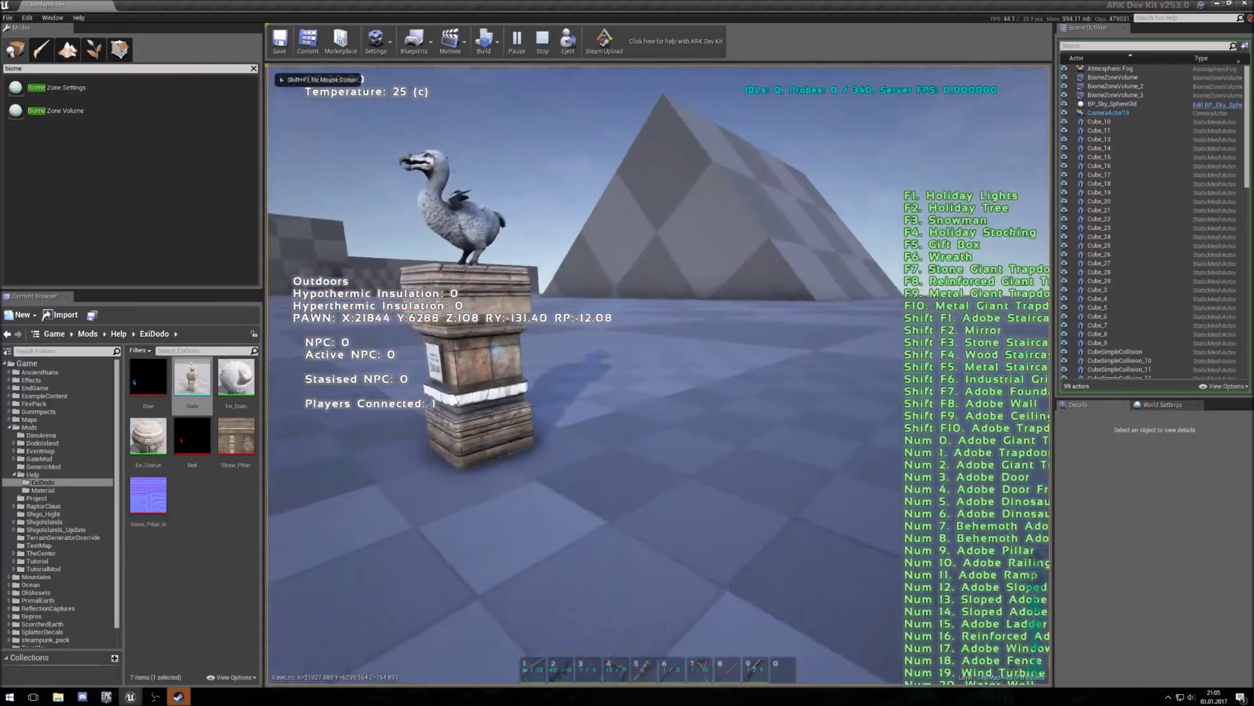
key("s")
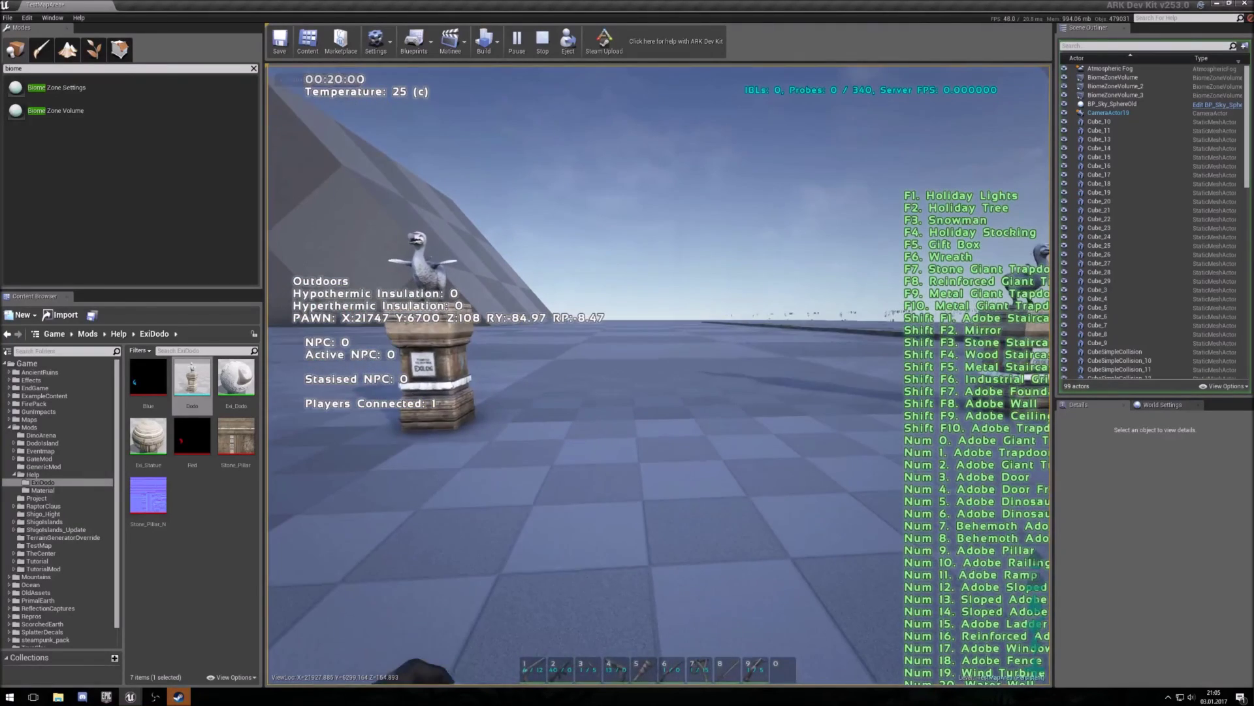
Step: End the play session and view BiomeZoneVolume_2 spanning both dodo pillars
key("Escape")
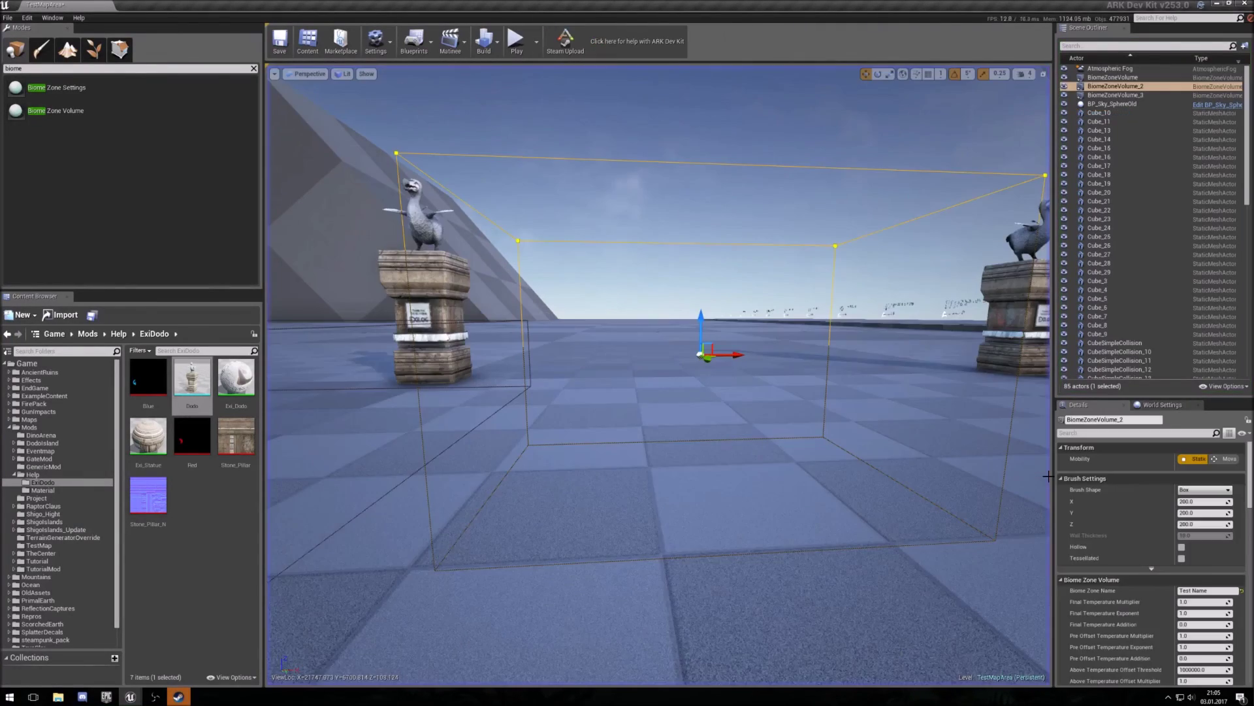
right_click_drag(874, 503, 874, 502)
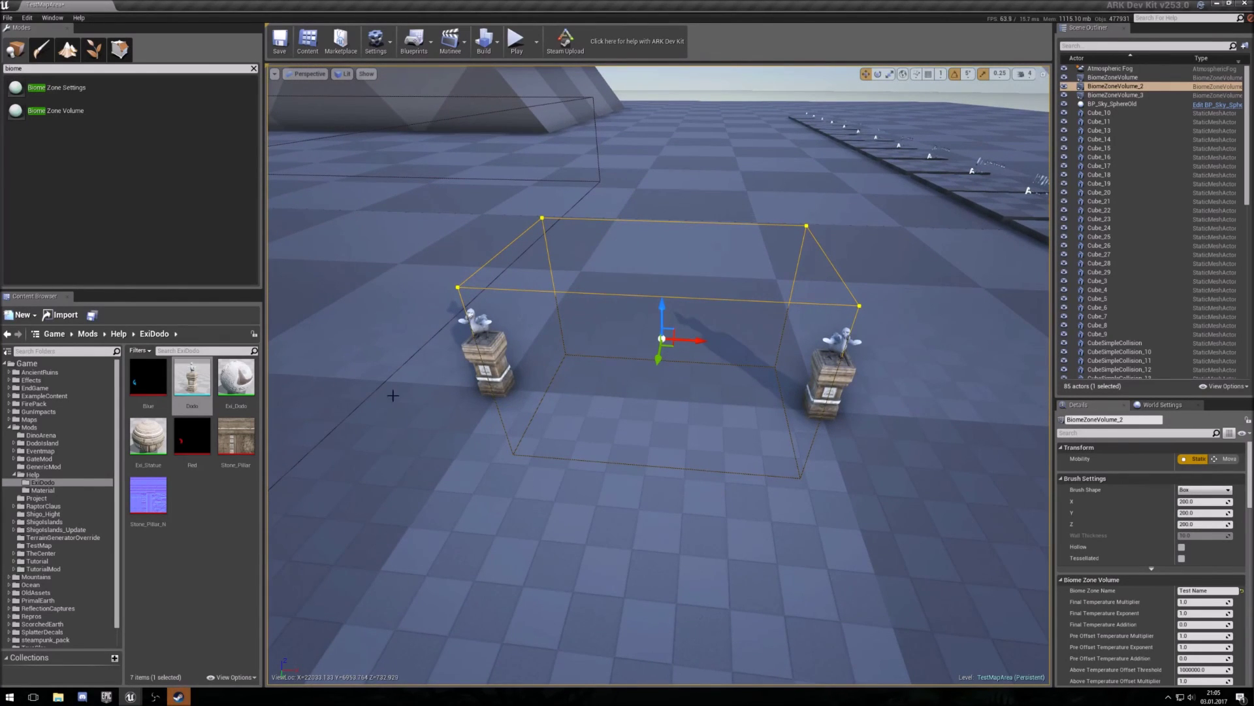